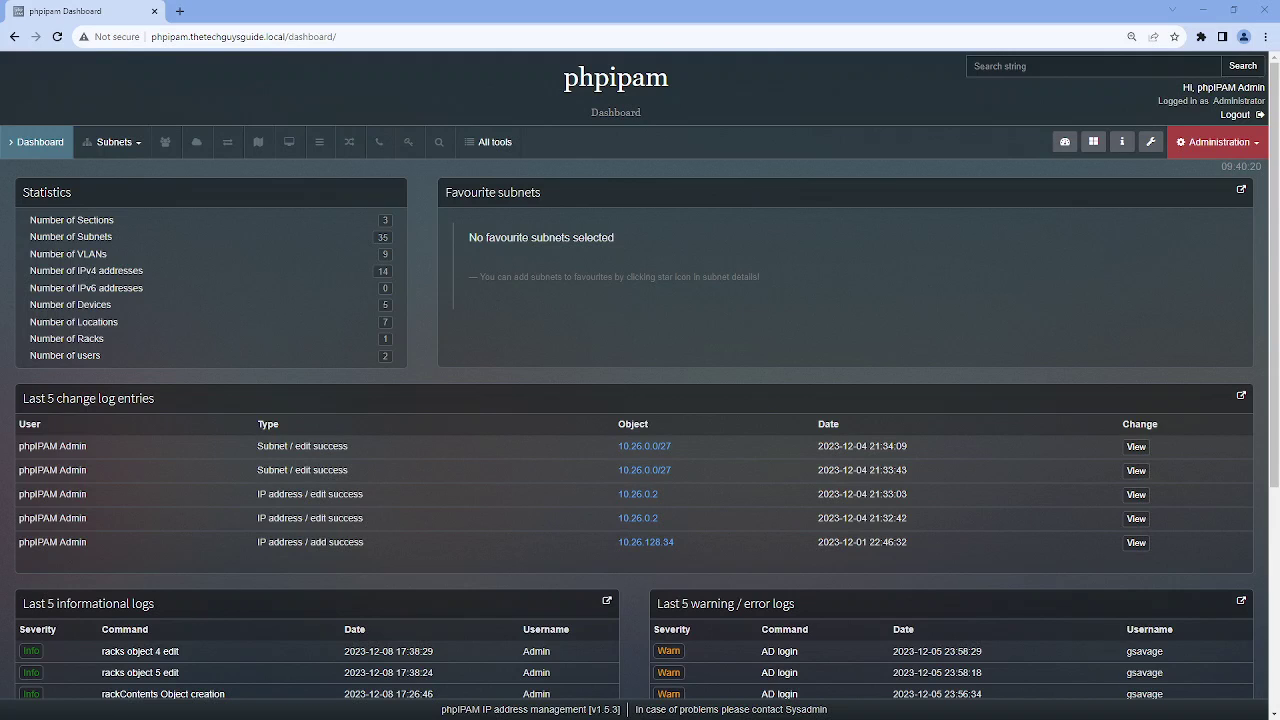
Open the phpIPAM settings and review the feature settings, including whether the Rack module is enabled
left_click(1218, 143)
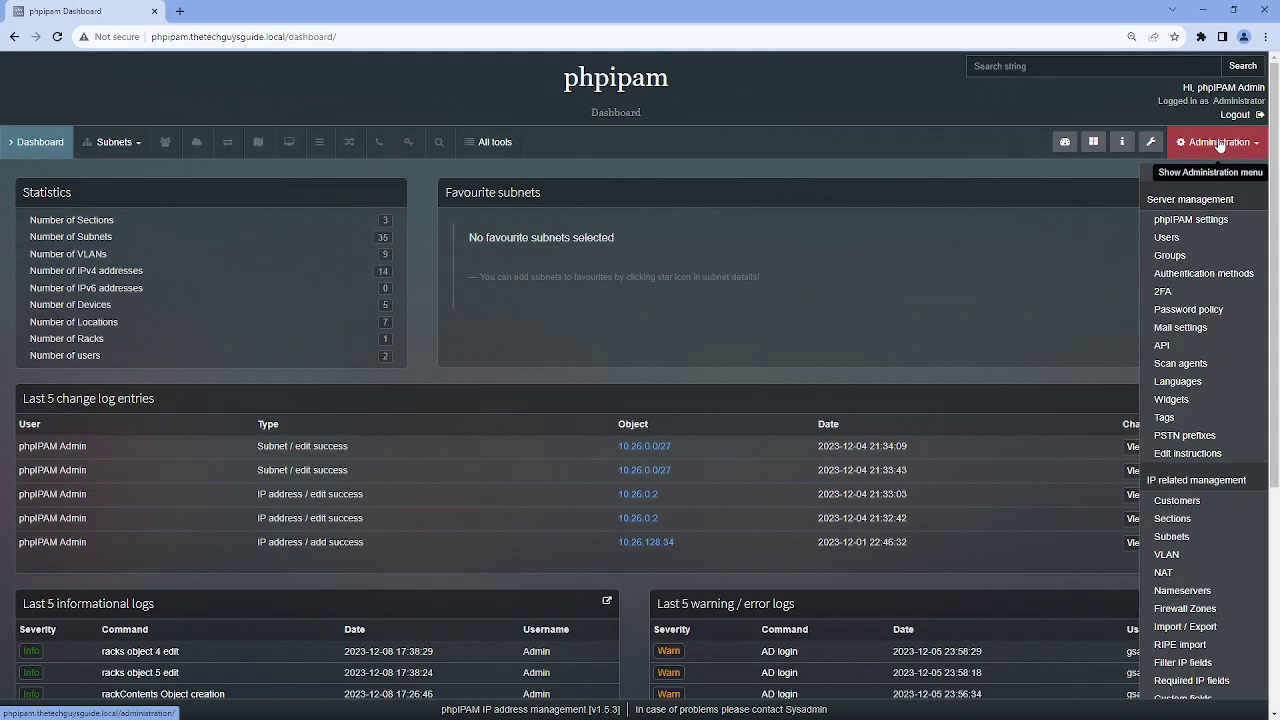
left_click(1190, 219)
scroll(686, 258, "down", 6)
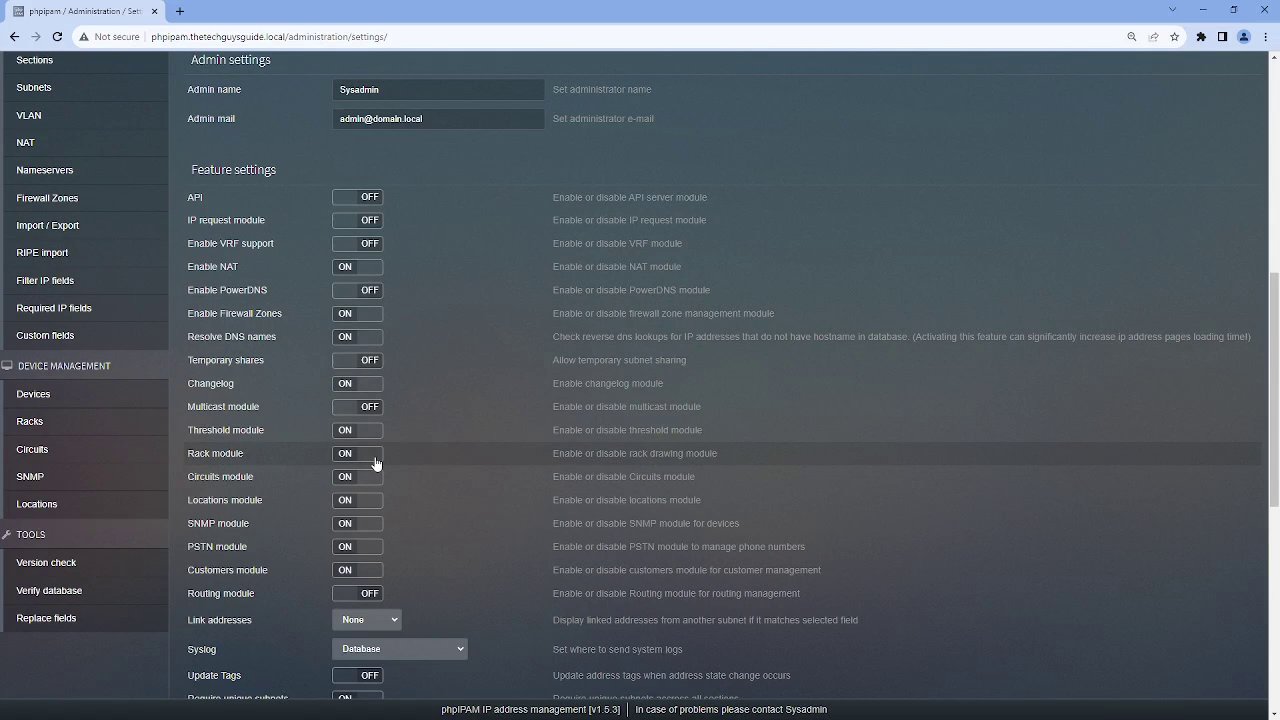
scroll(437, 461, "down", 1)
scroll(436, 461, "down", 6)
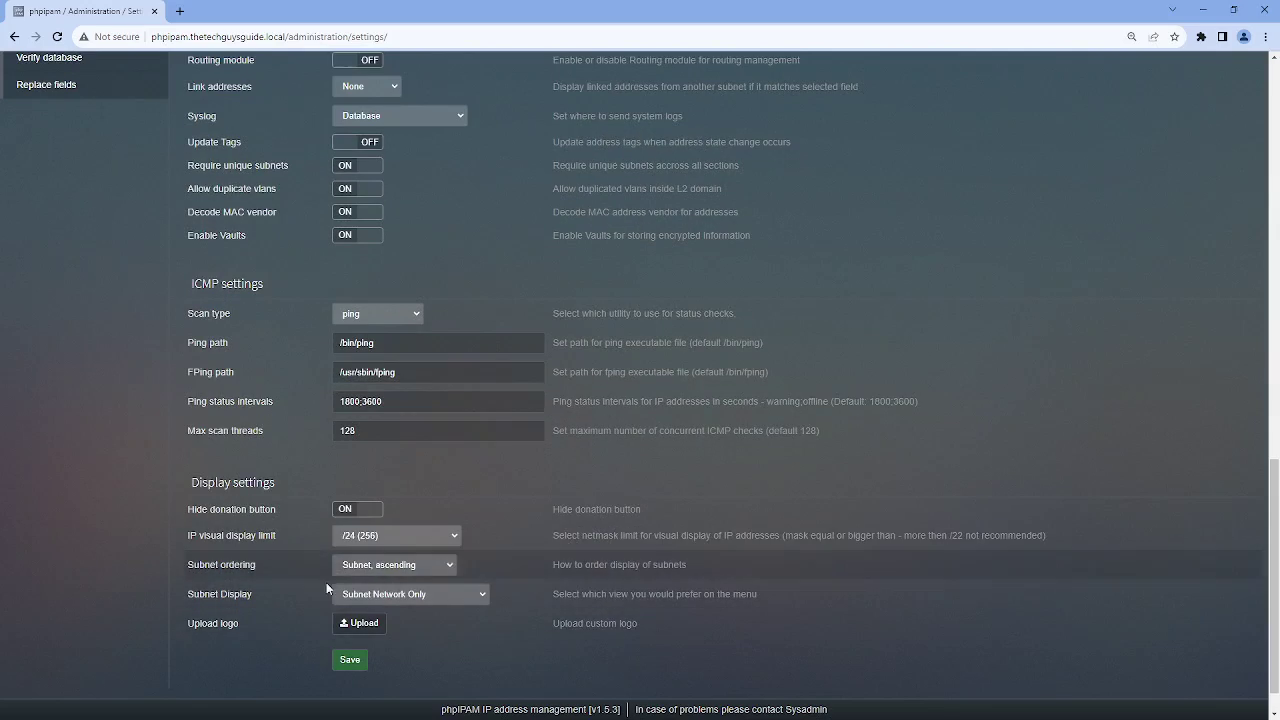
scroll(233, 304, "up", 3)
scroll(233, 304, "up", 3)
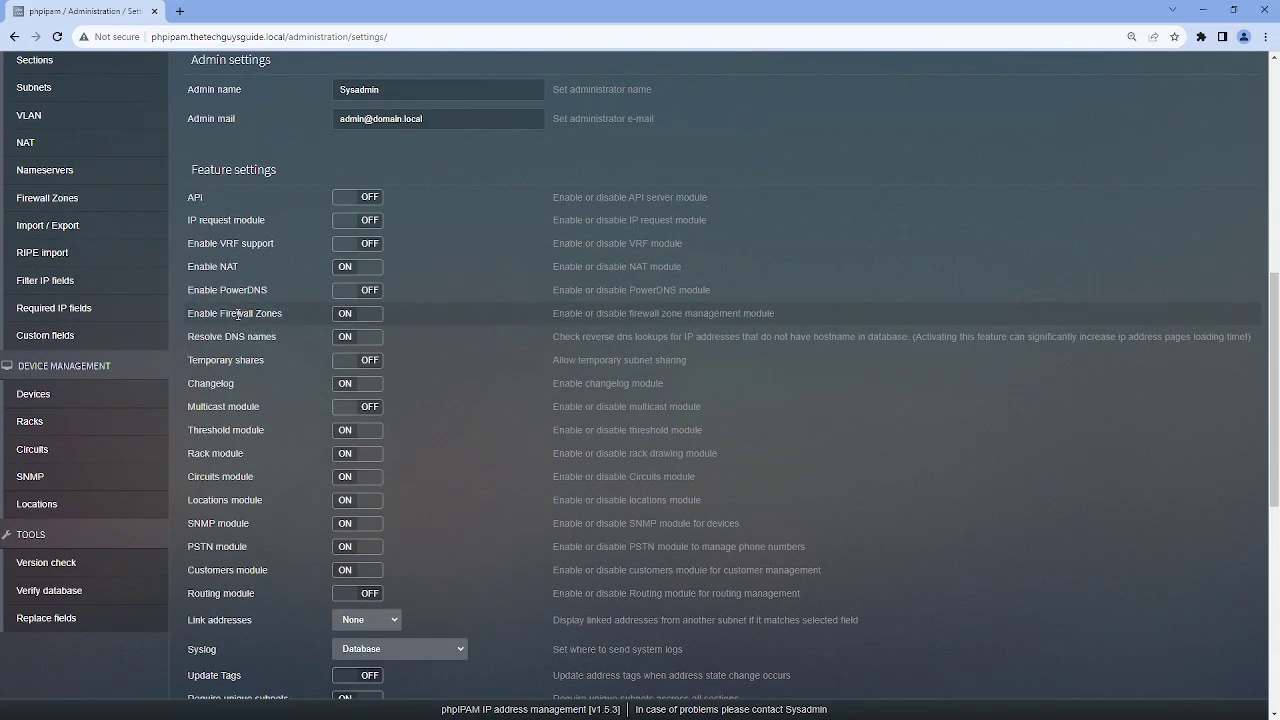
Start a new rack from the rack scheme, named OFF3-RK1, with a back side and top-down orientation
left_click(31, 423)
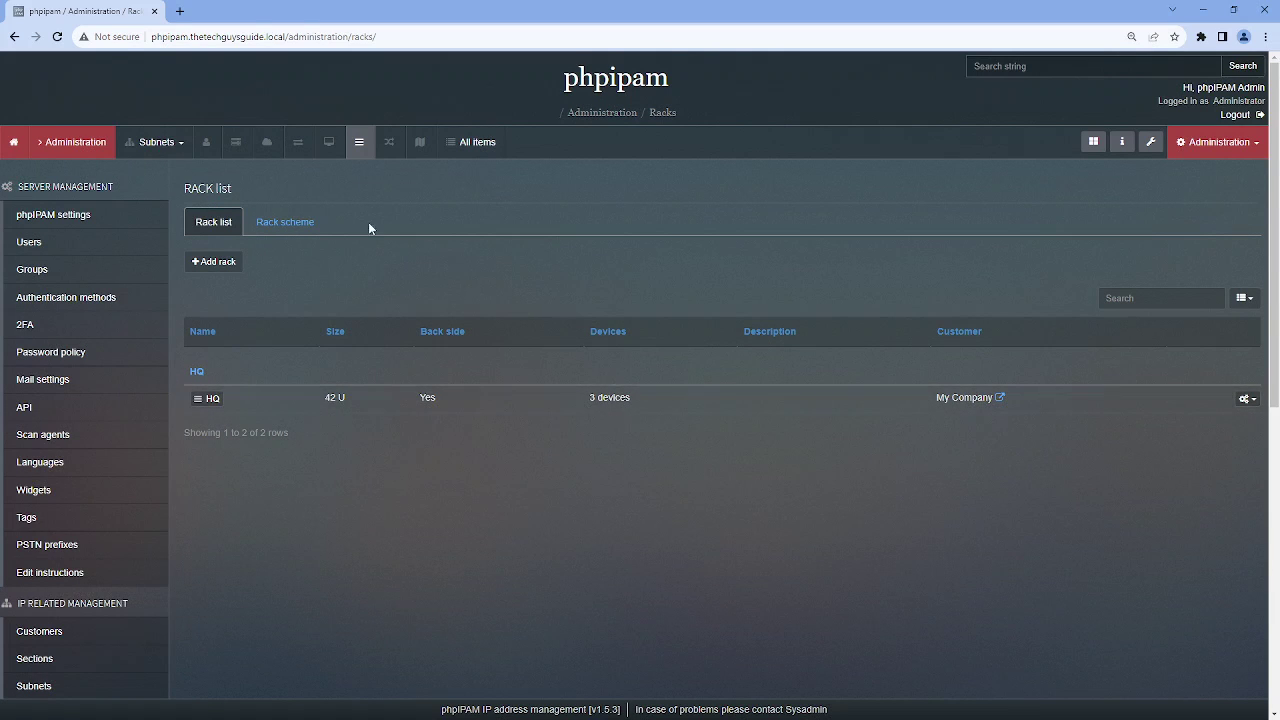
left_click(289, 225)
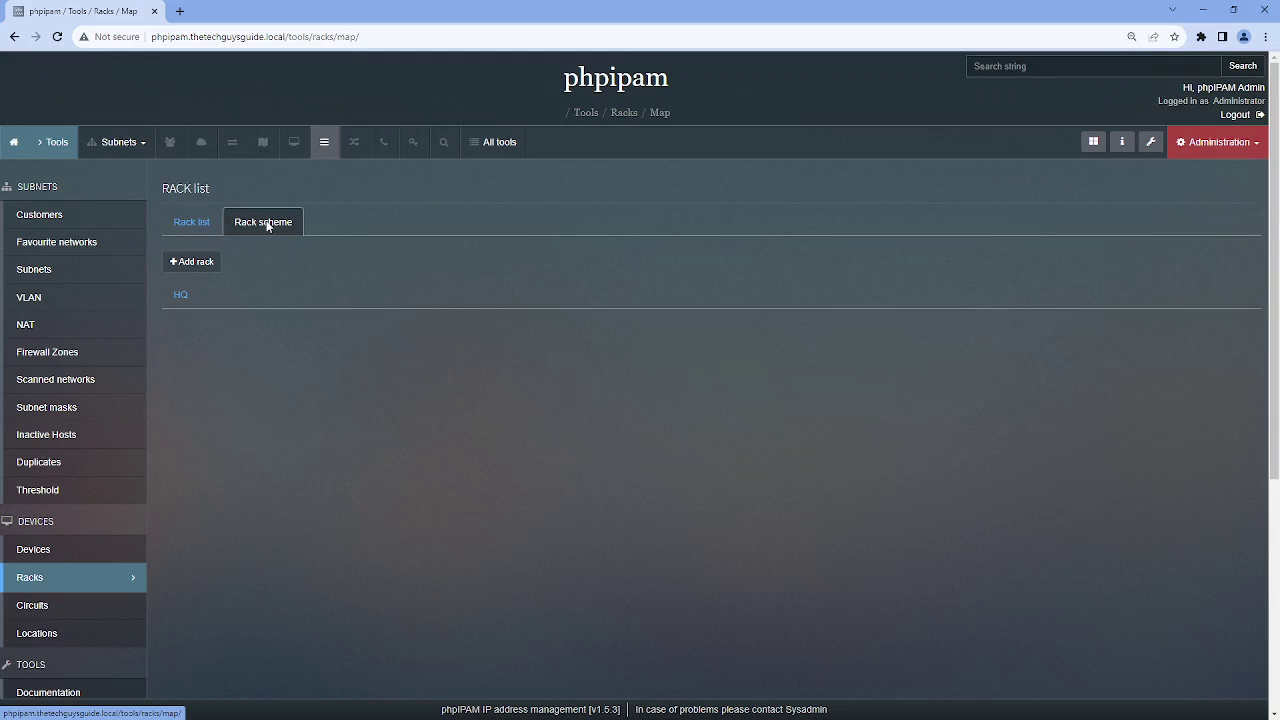
left_click(205, 262)
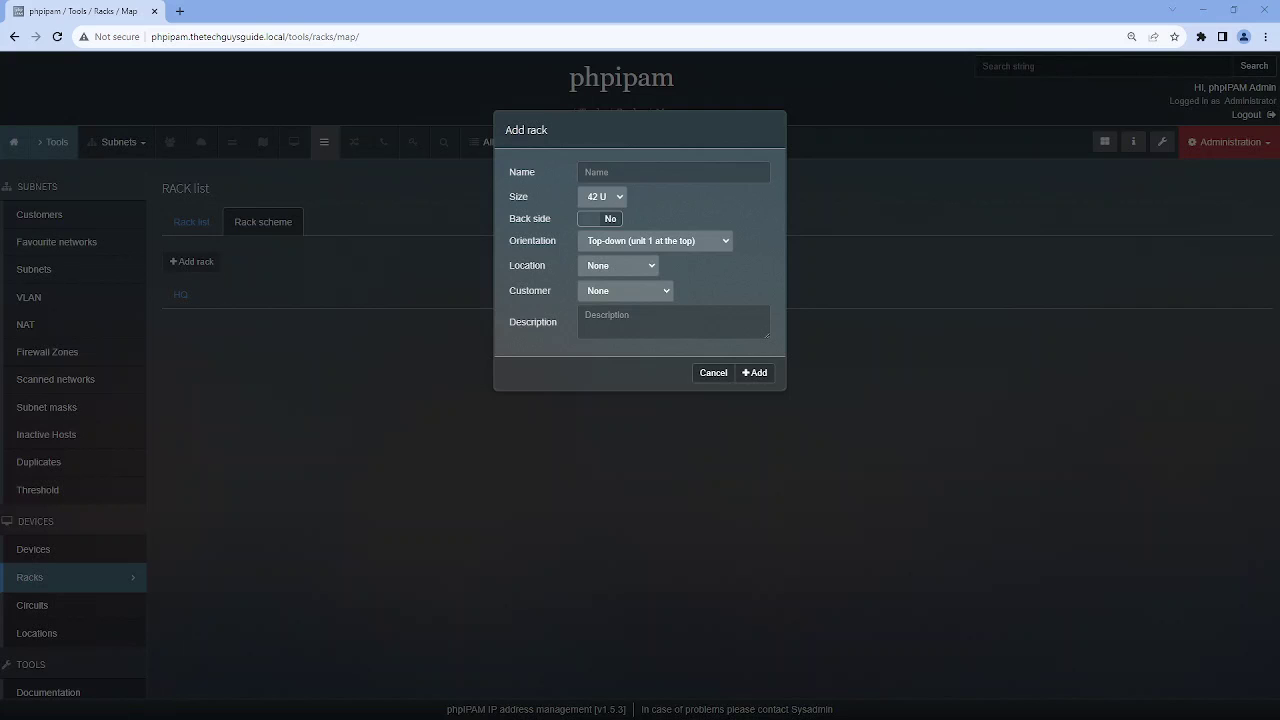
left_click(640, 172)
type("OFF3-RK1")
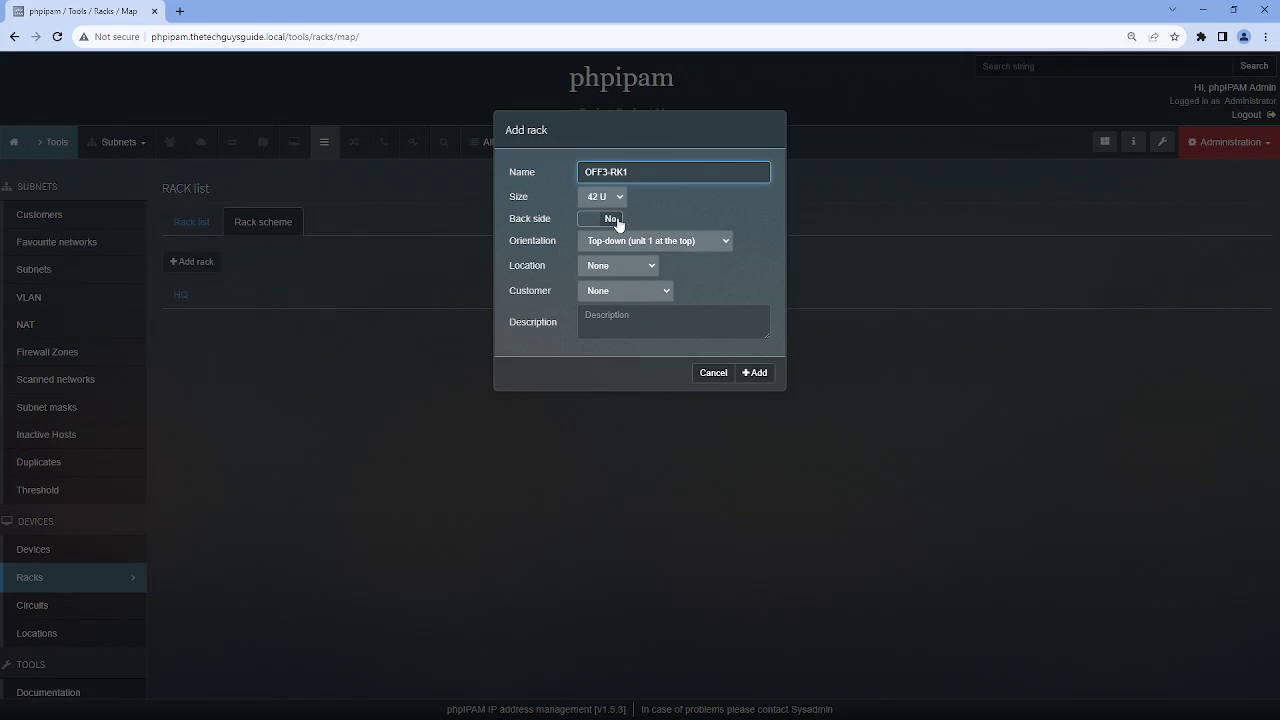
left_click(617, 223)
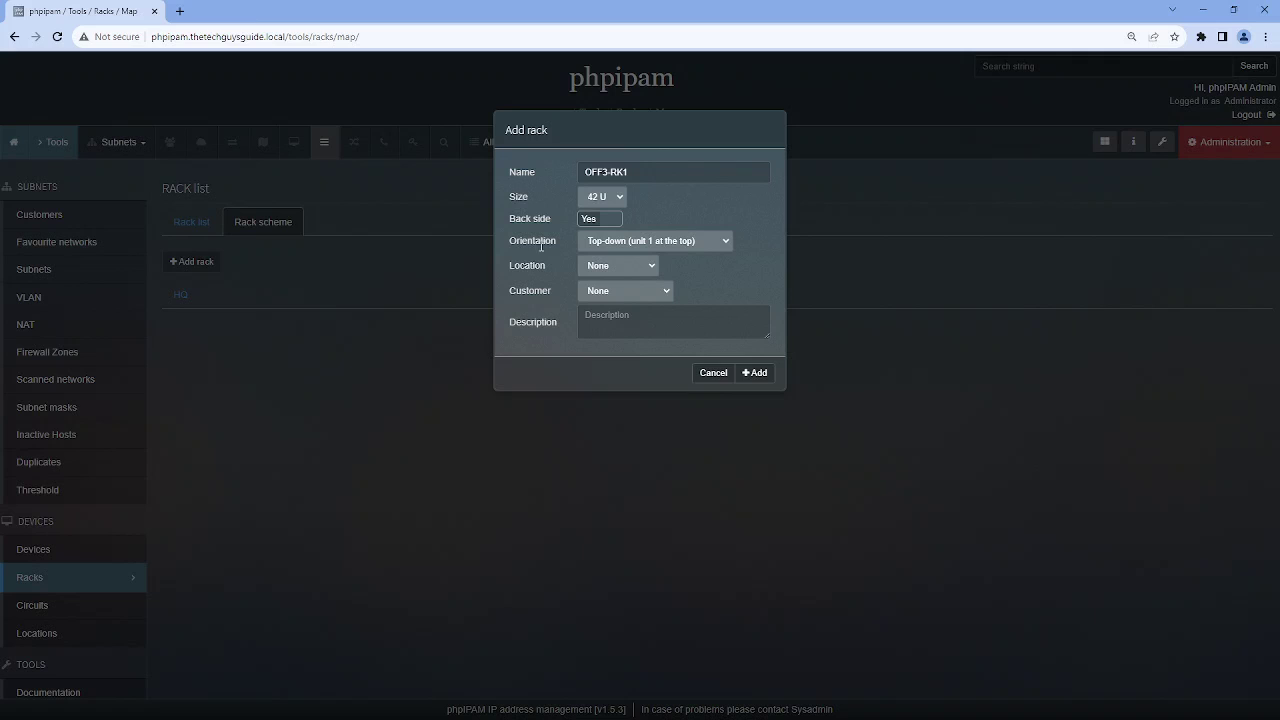
left_click(637, 240)
left_click(637, 240)
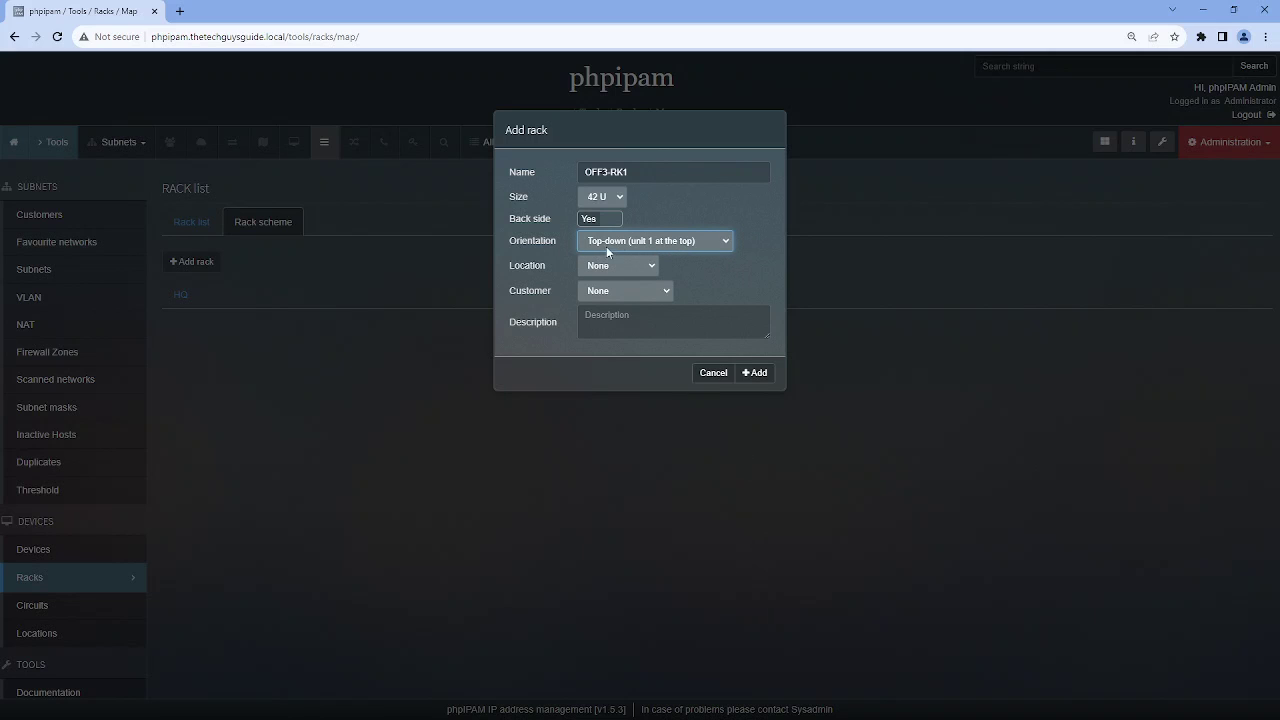
Assign the new rack to location Office Three and customer My Company, and add it
left_click(631, 268)
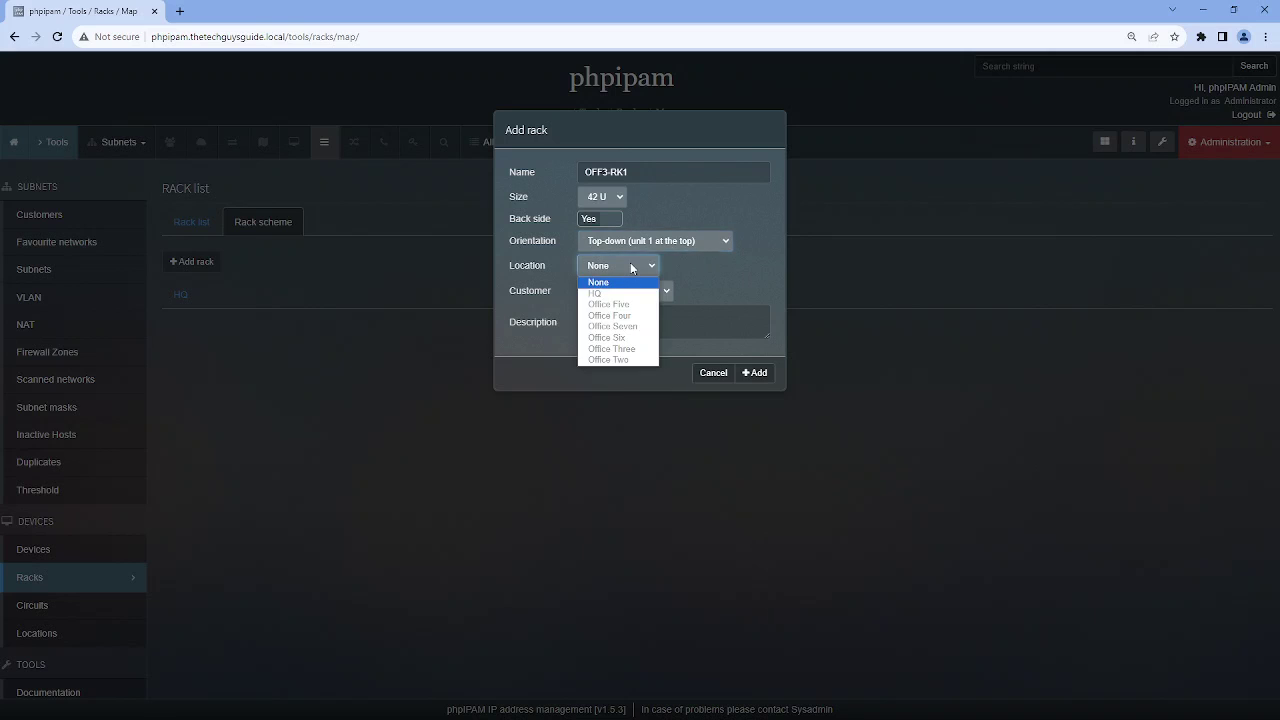
left_click(623, 351)
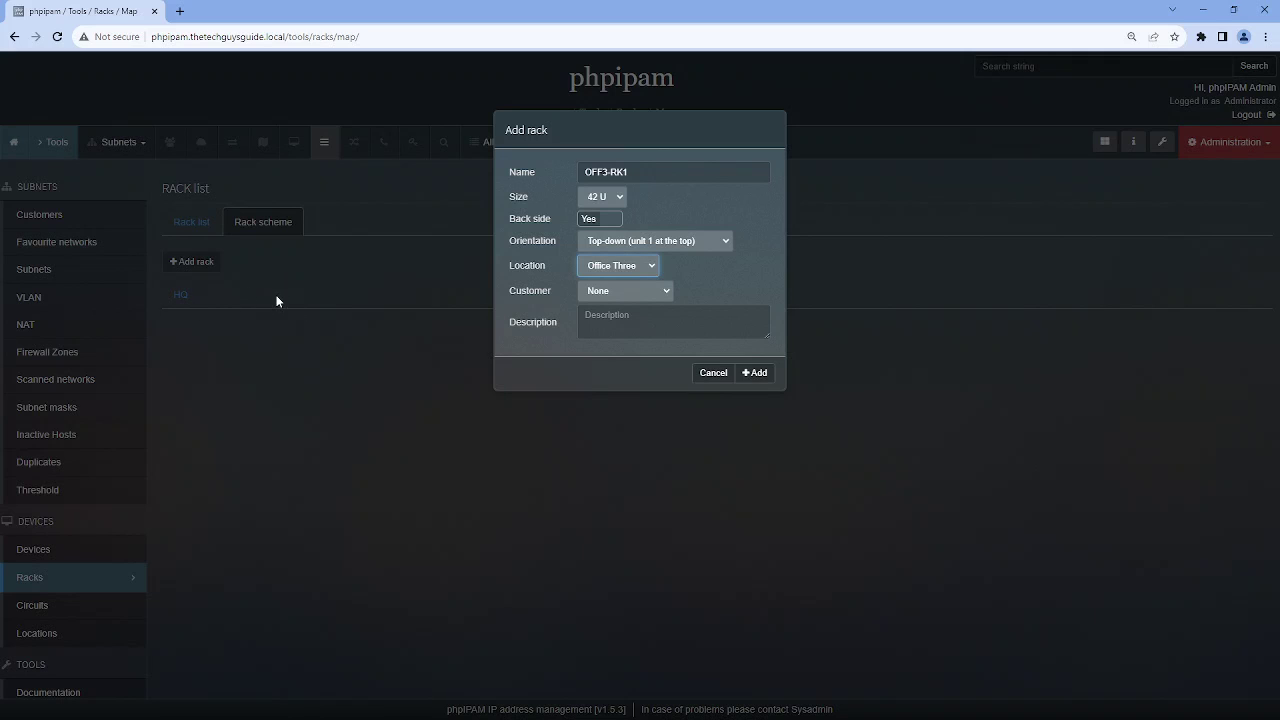
left_click(665, 288)
left_click(651, 328)
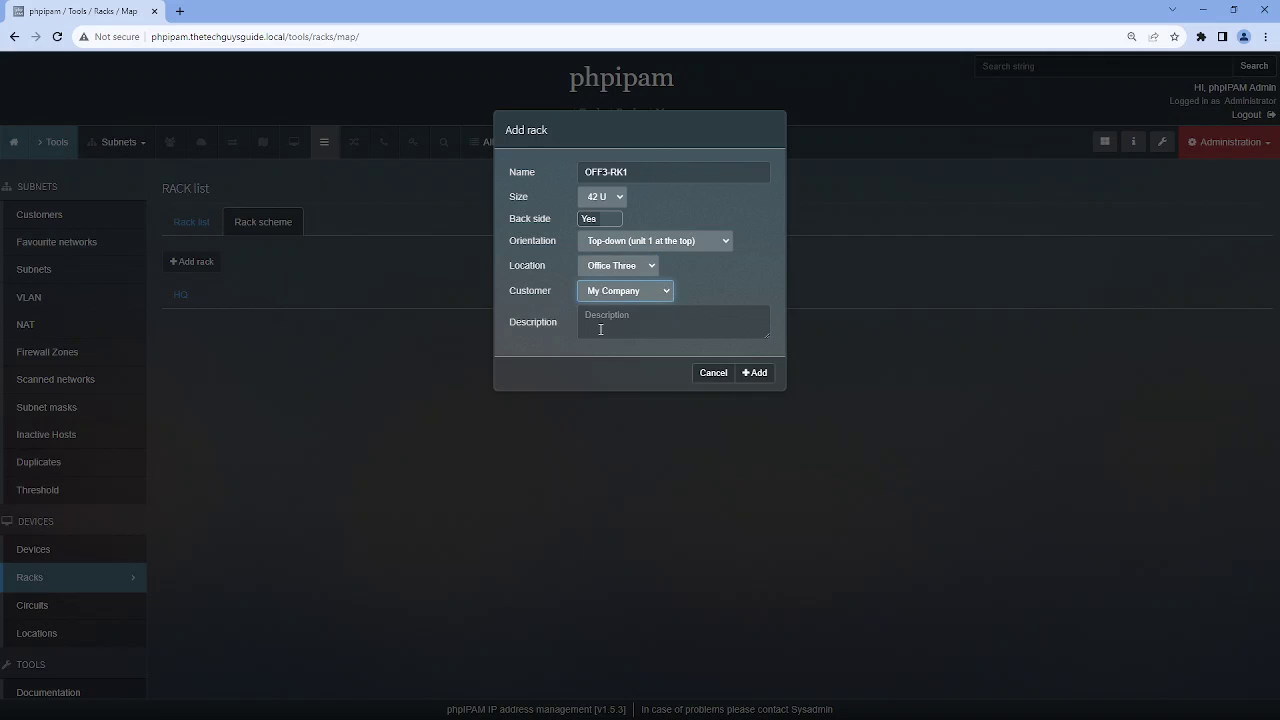
left_click(633, 315)
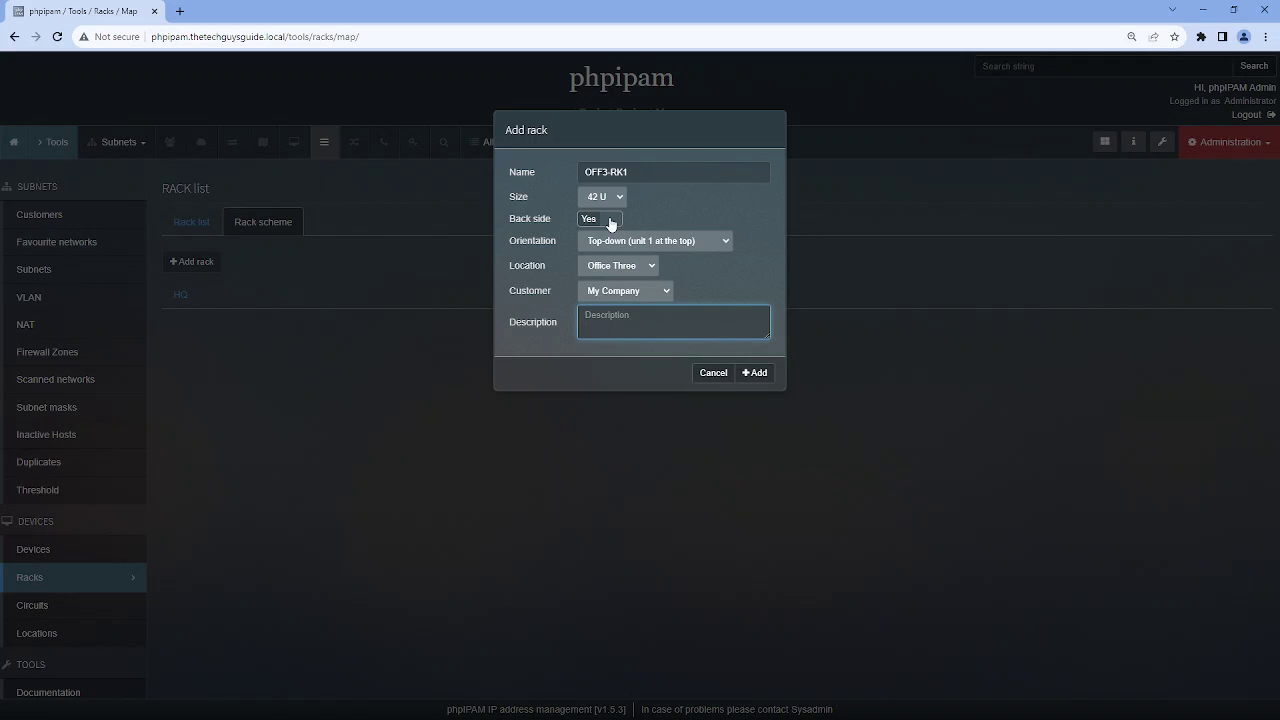
left_click(764, 373)
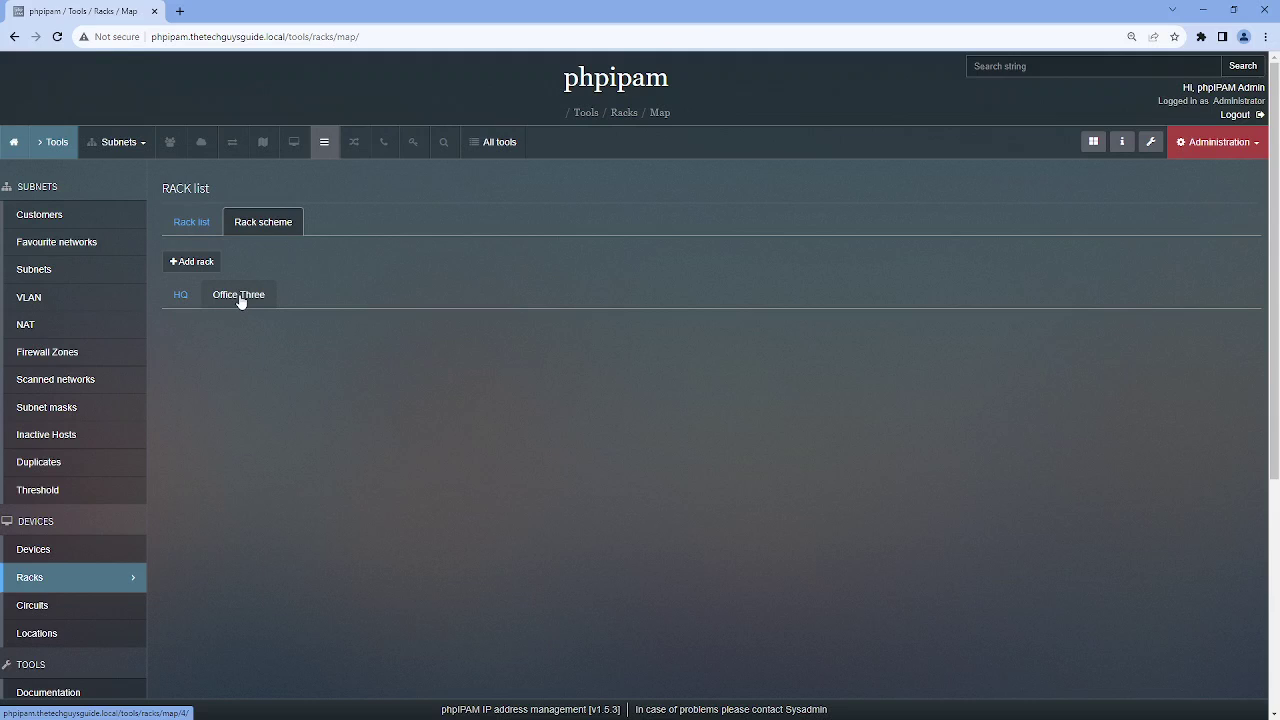
Start a second new rack and name it OFF3-RK2
left_click(195, 264)
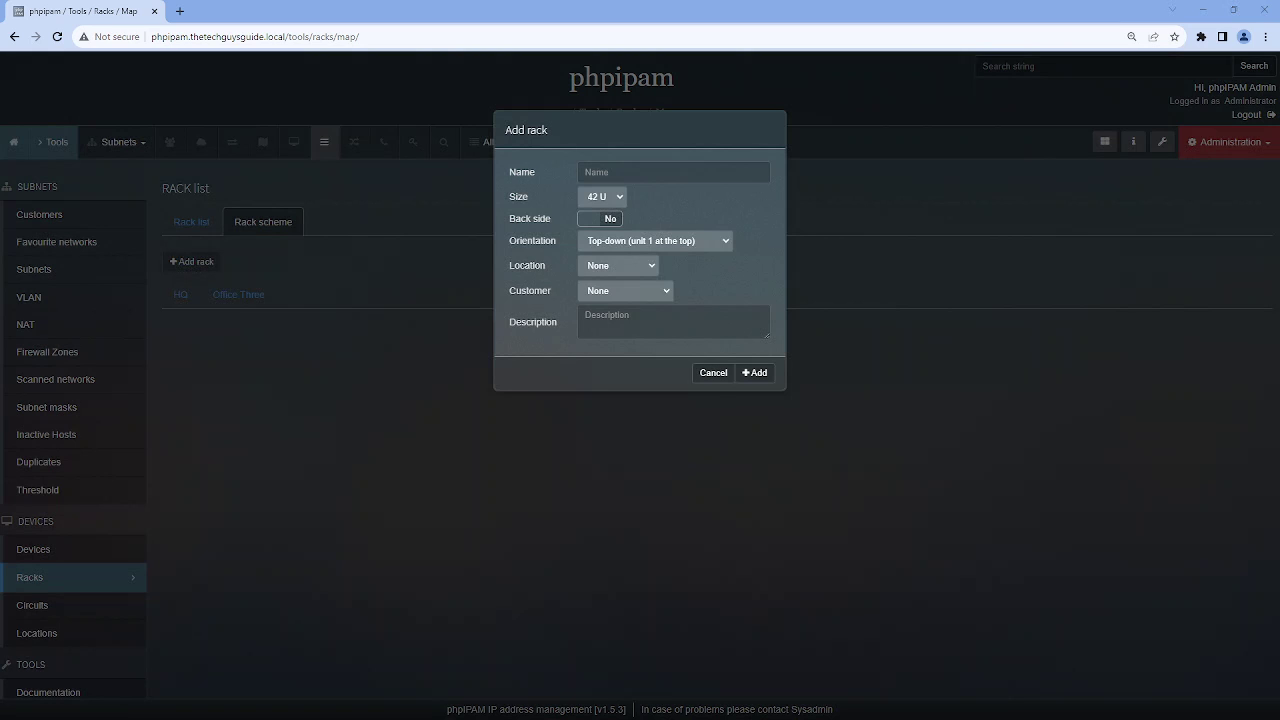
left_click(668, 170)
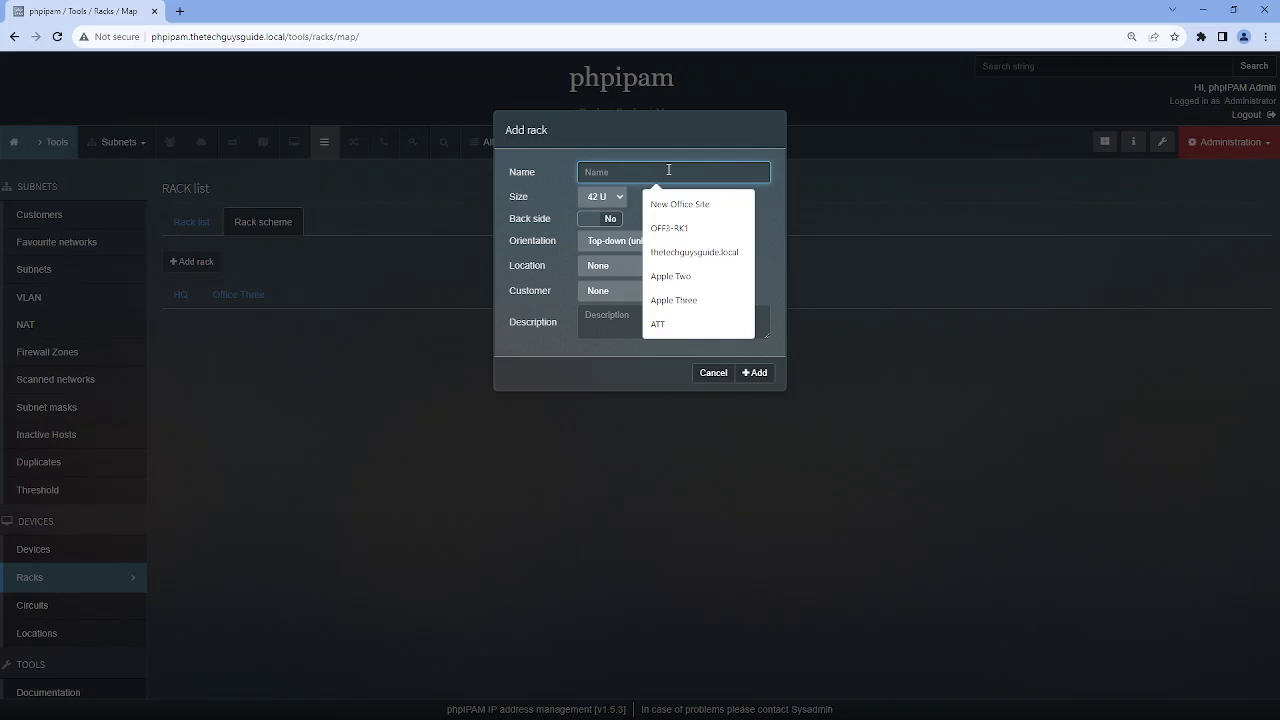
left_click(669, 228)
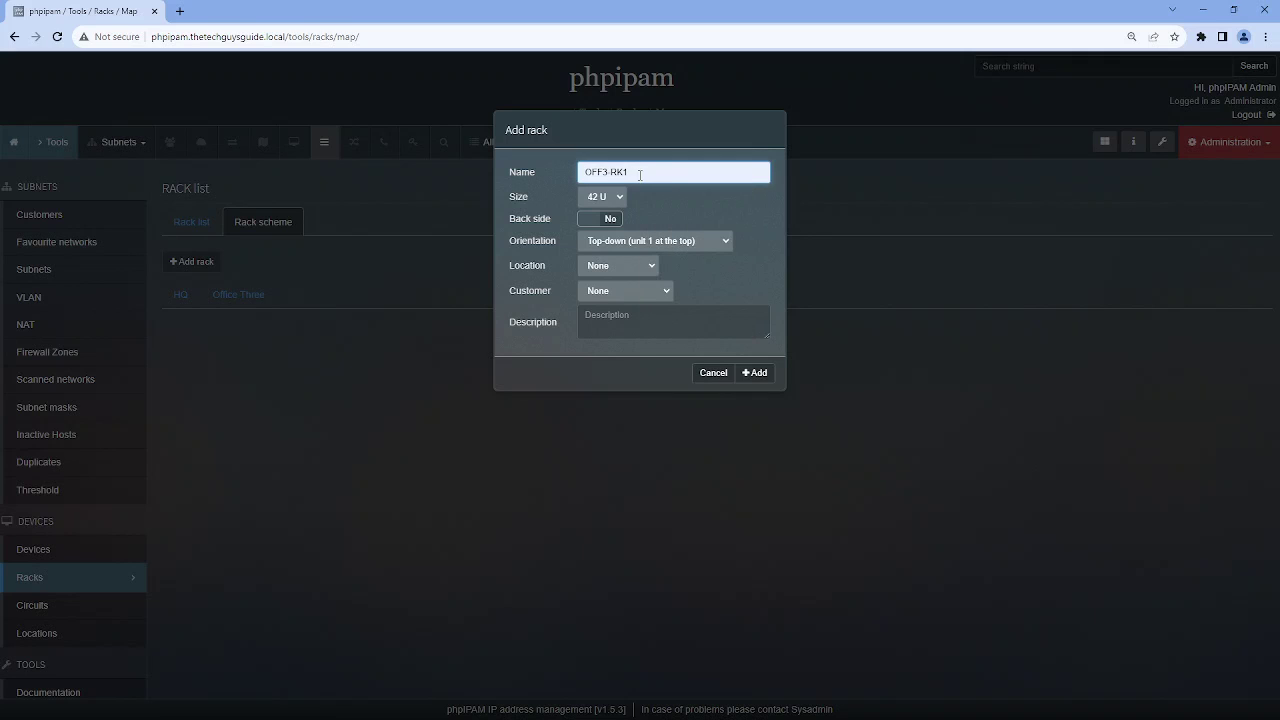
key("BackSpace")
type("2")
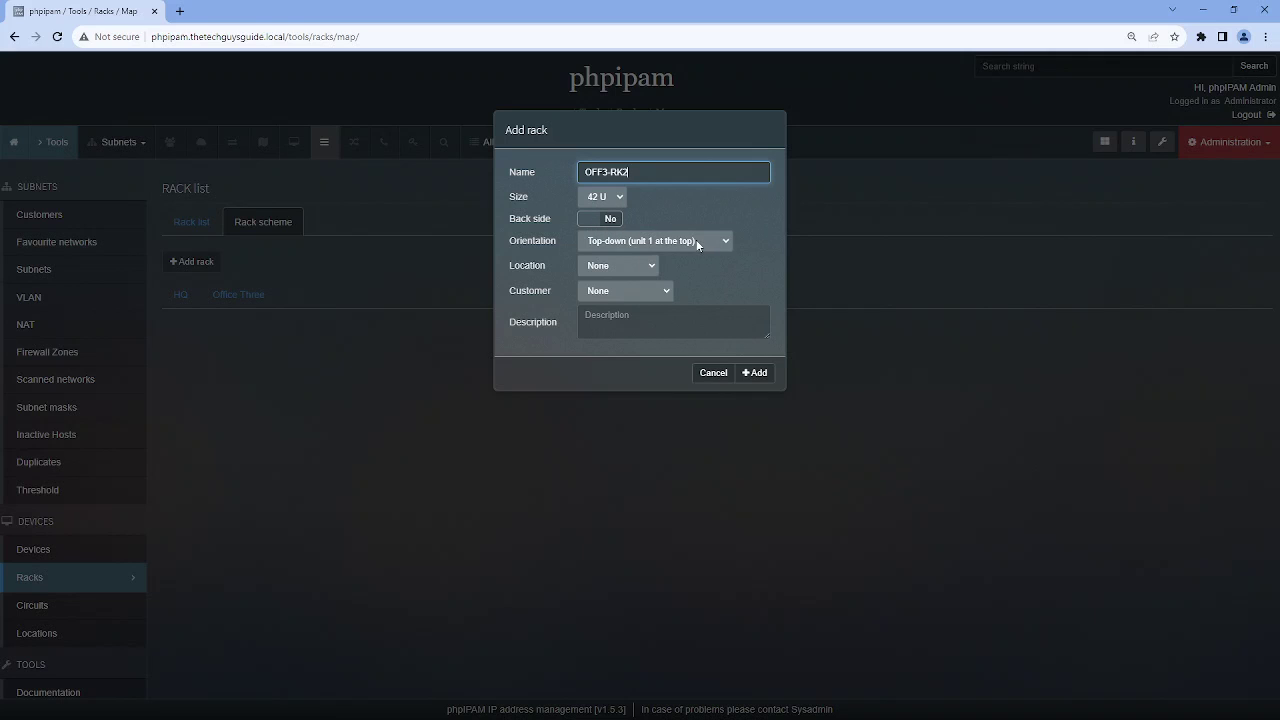
Set the second rack's location to Office Three and customer to My Company, and add it
left_click(645, 263)
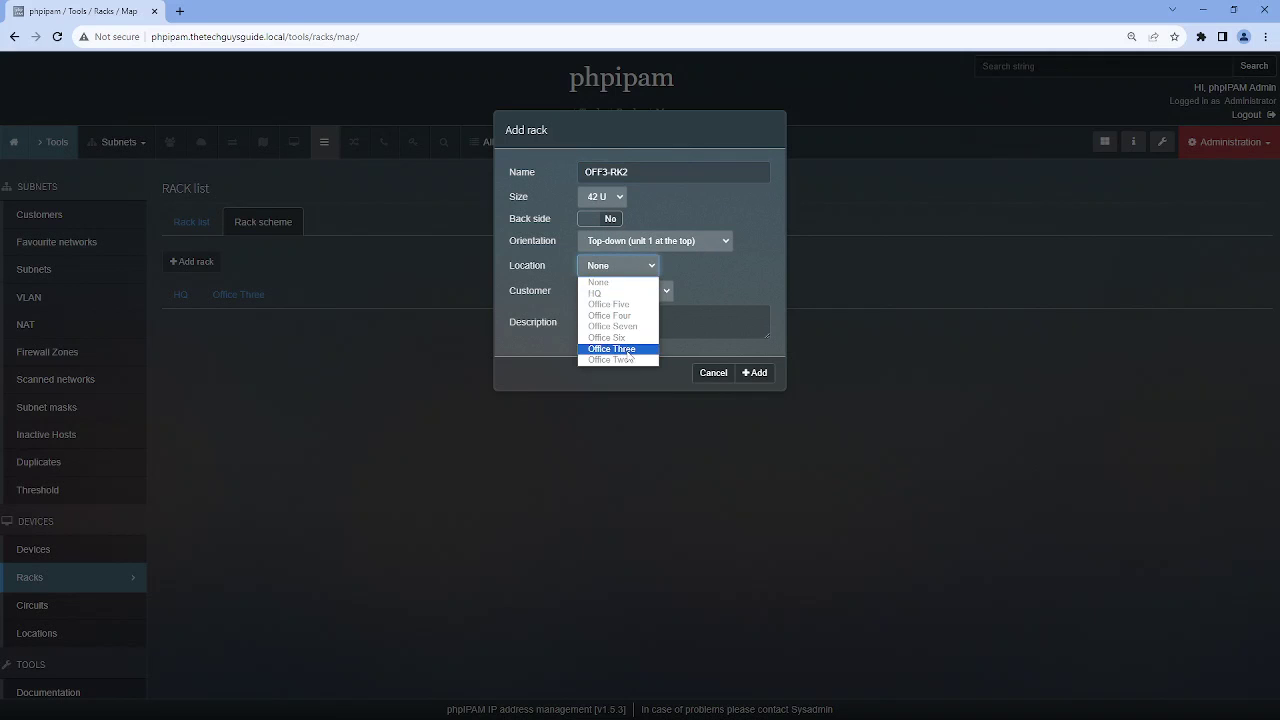
left_click(627, 349)
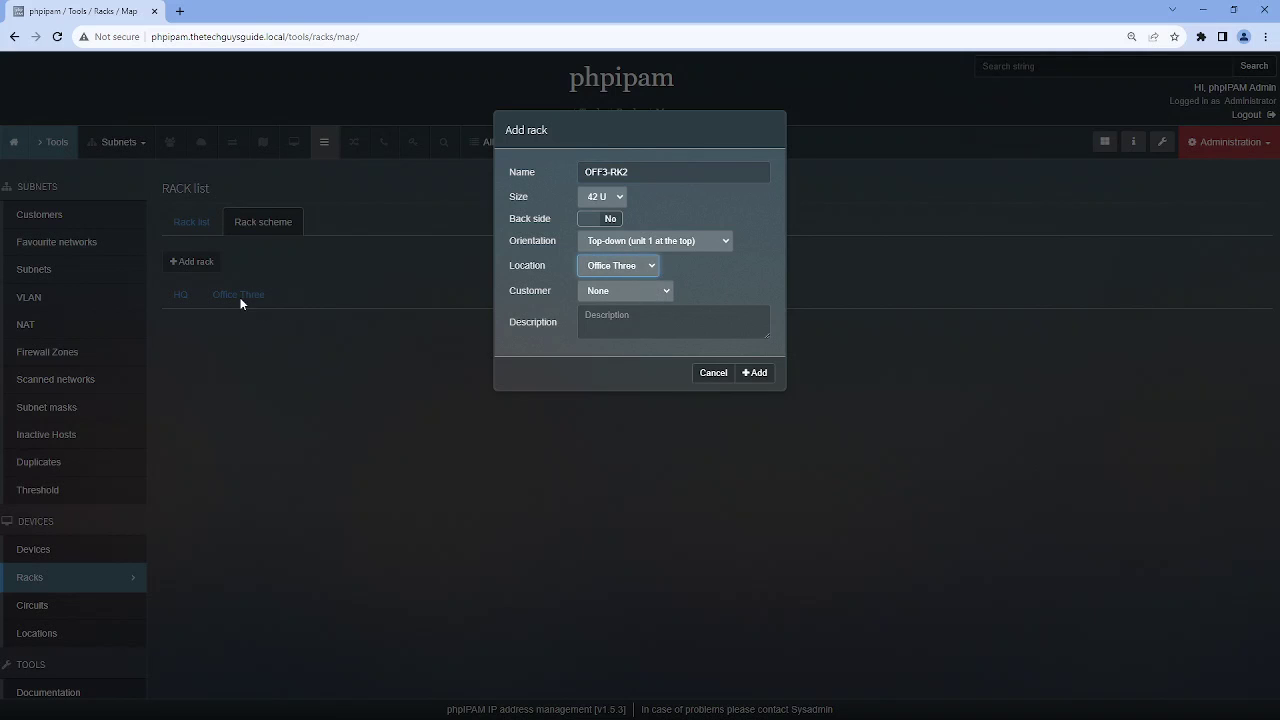
left_click(628, 290)
left_click(630, 320)
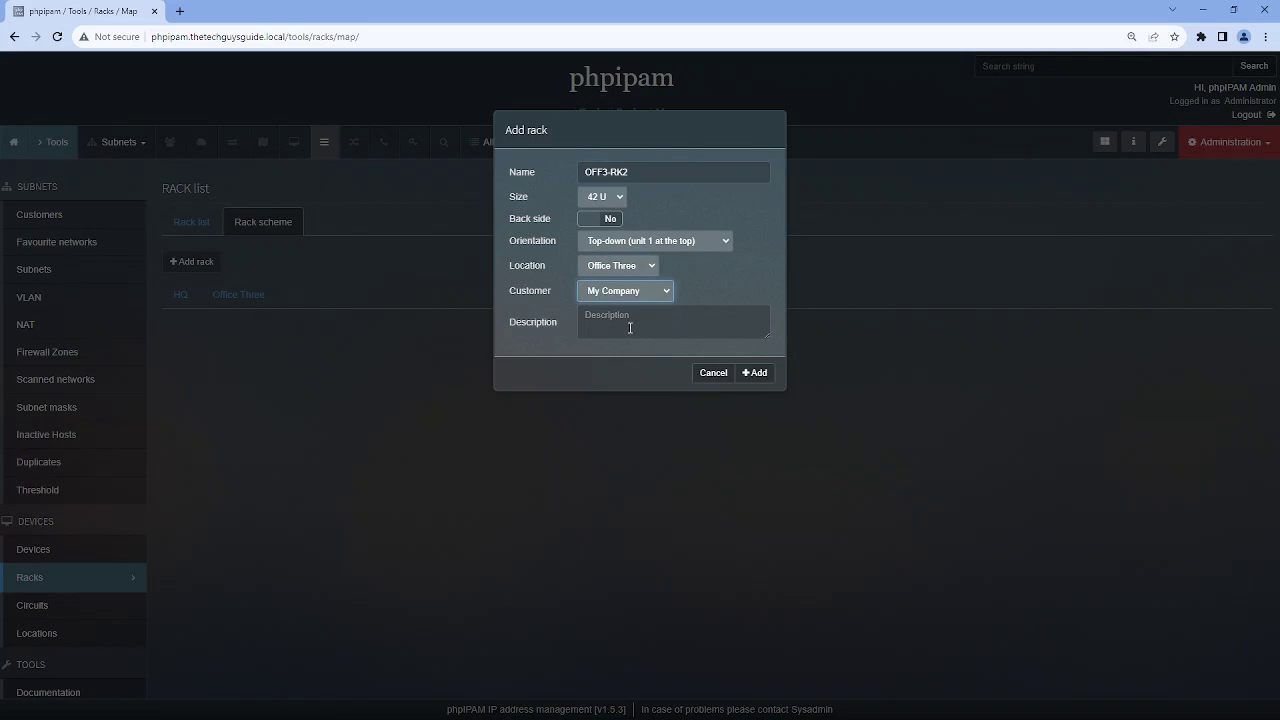
left_click(757, 376)
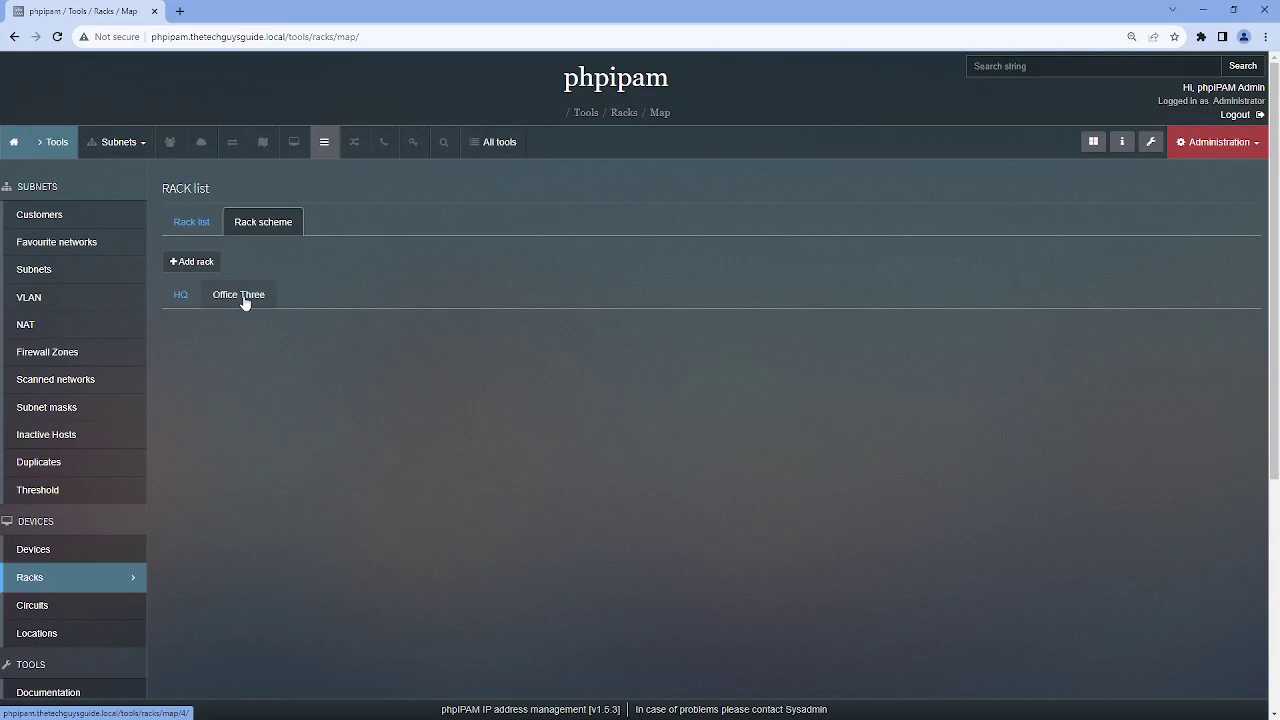
View the rack schemes of Office Three and HQ
left_click(243, 297)
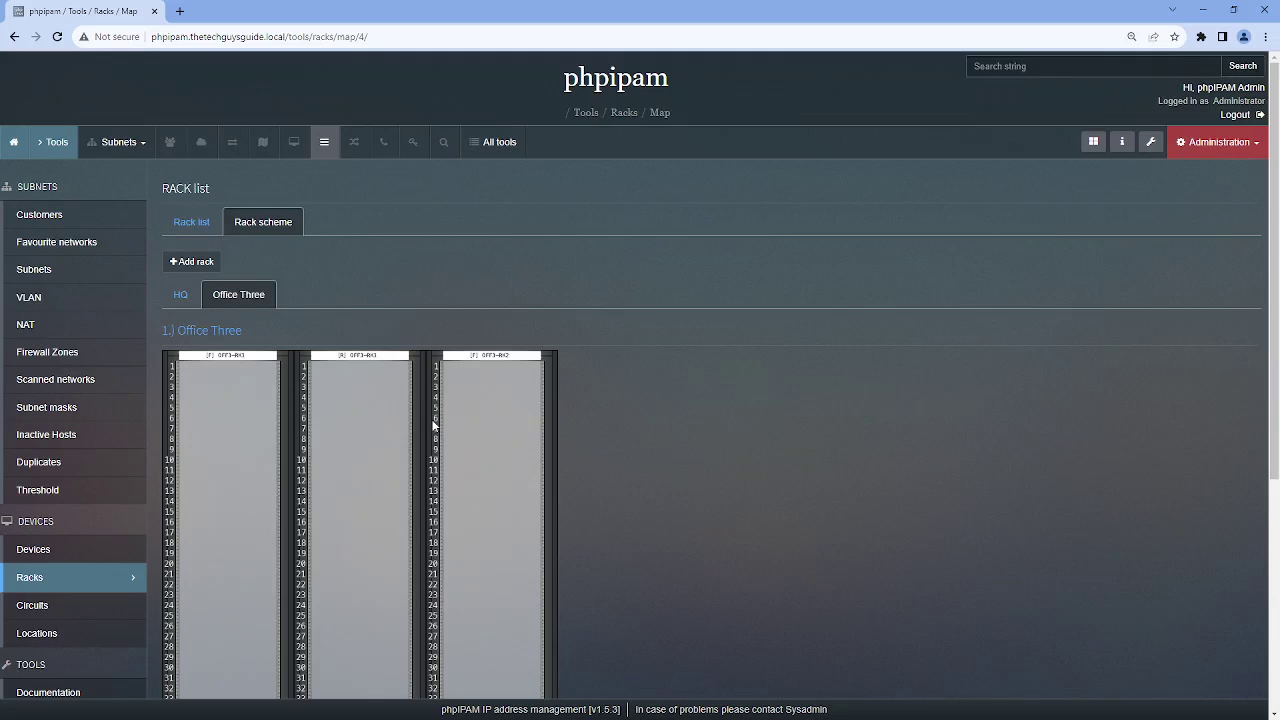
scroll(400, 388, "down", 2)
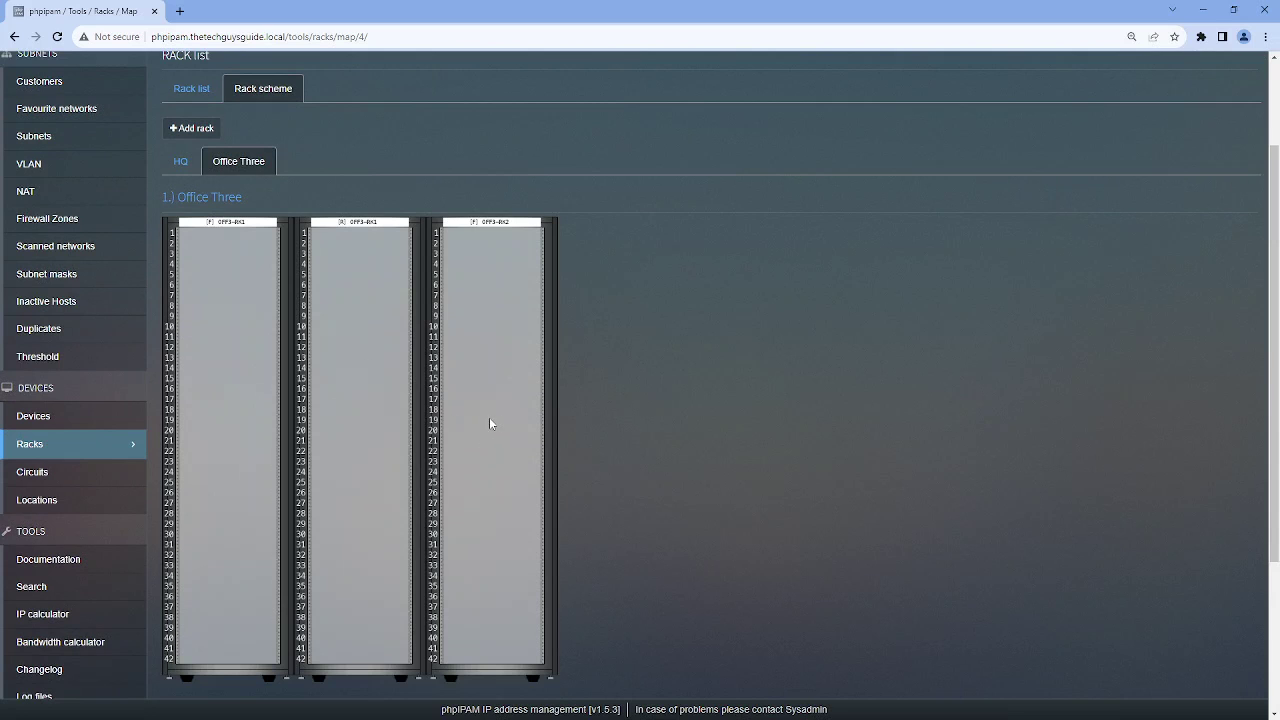
scroll(389, 404, "up", 1)
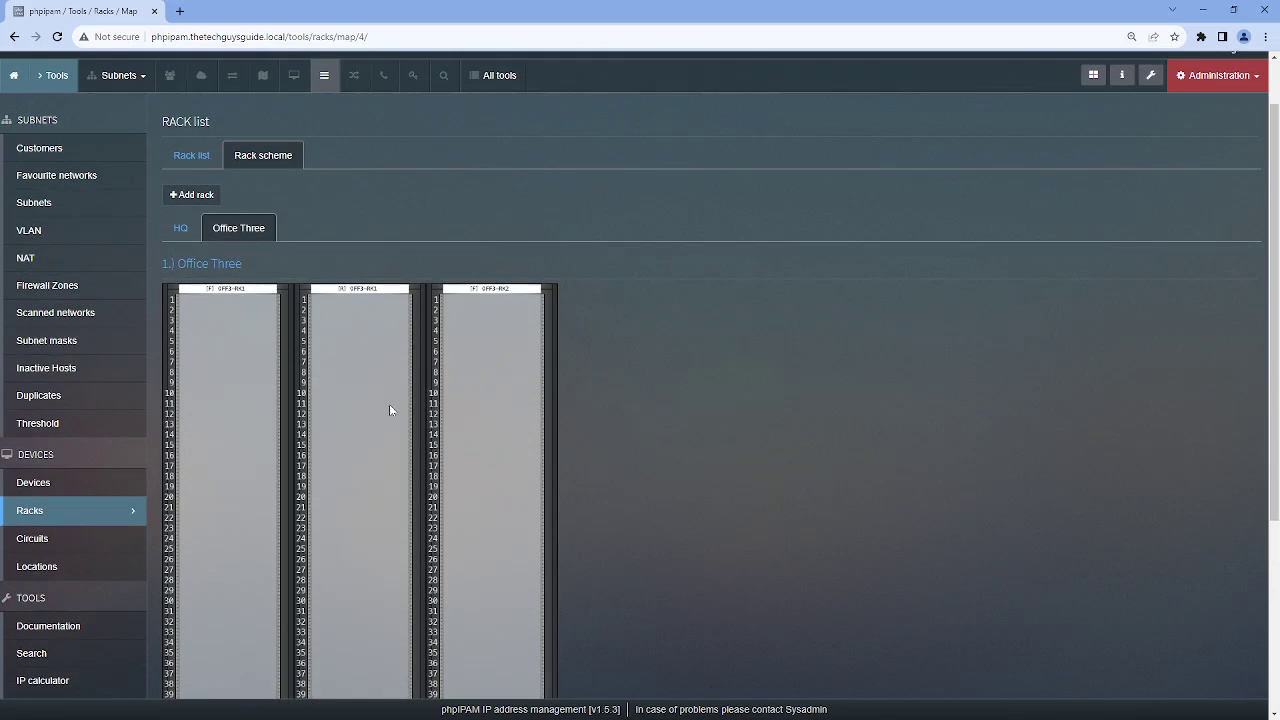
left_click(181, 229)
scroll(474, 330, "down", 2)
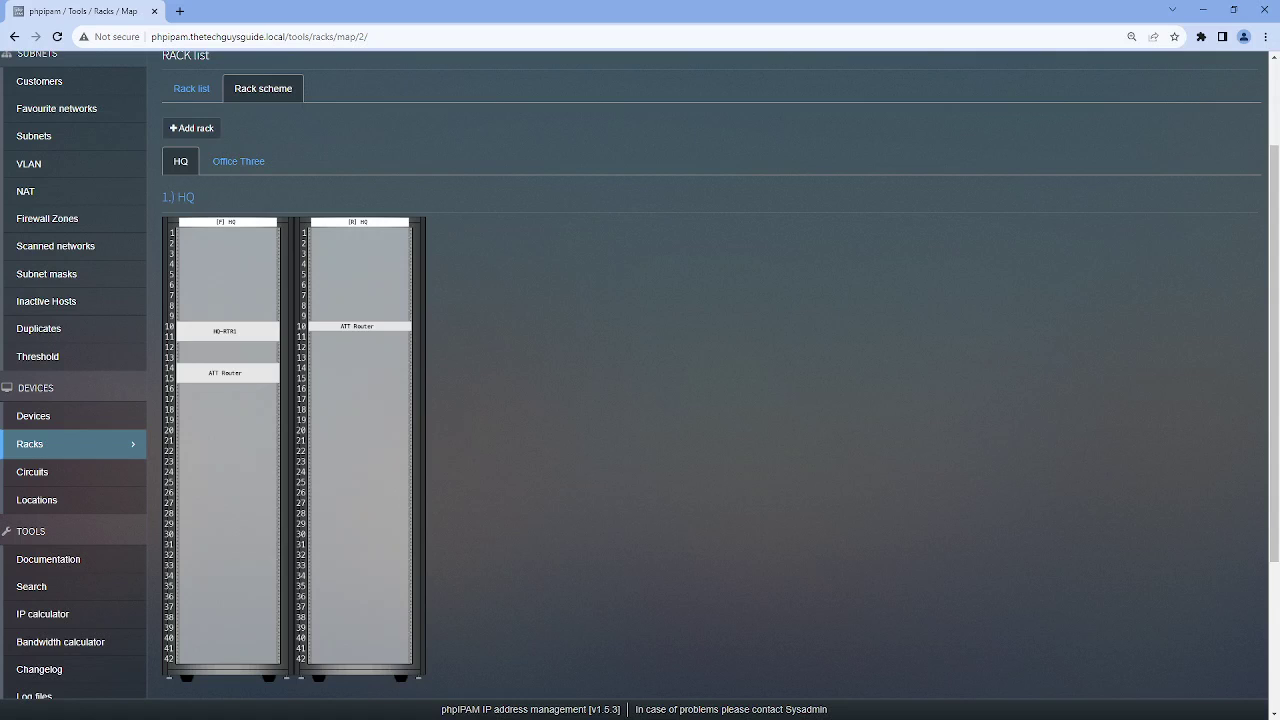
Return to the list of racks and open the details of rack OFF3-RK1
left_click(34, 449)
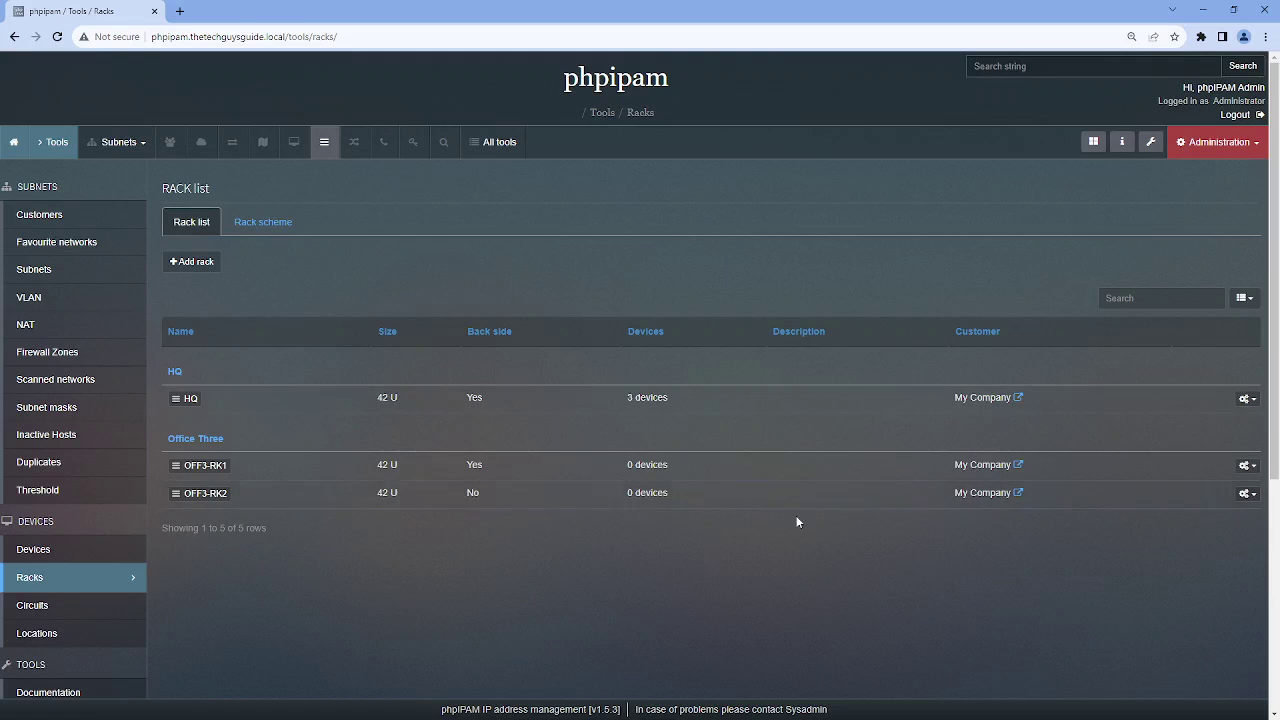
left_click(218, 470)
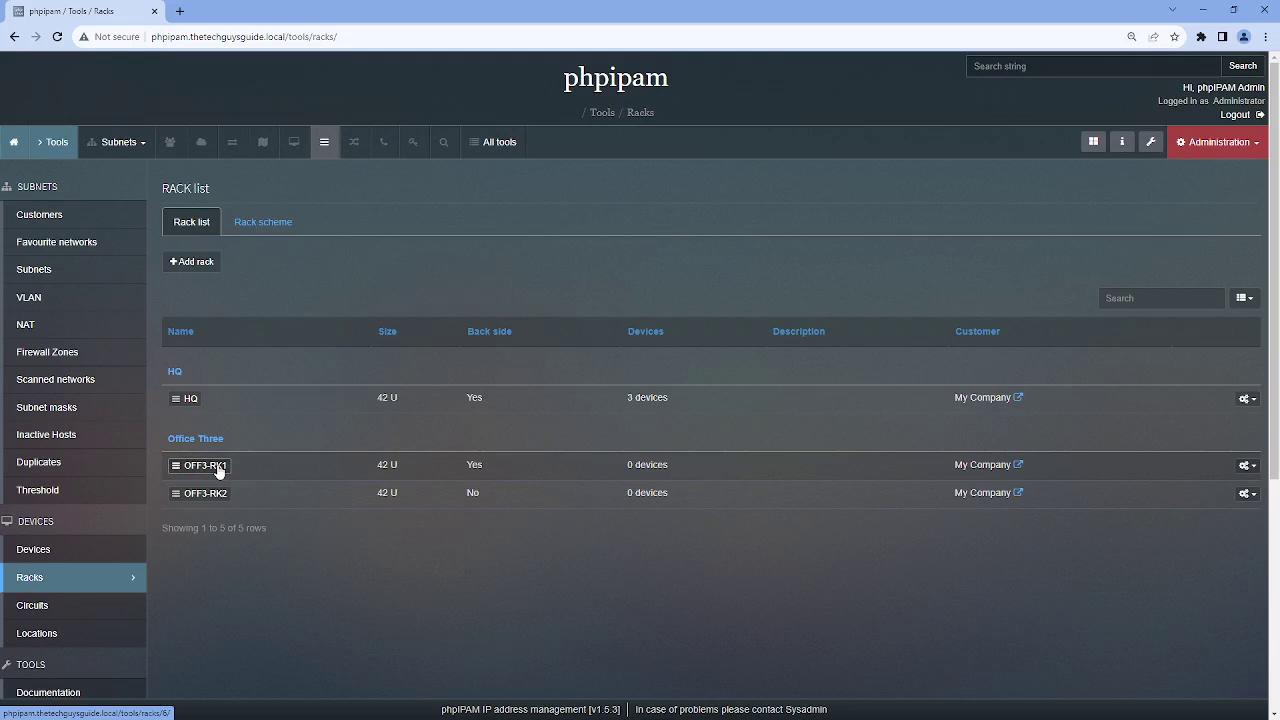
scroll(600, 440, "down", 3)
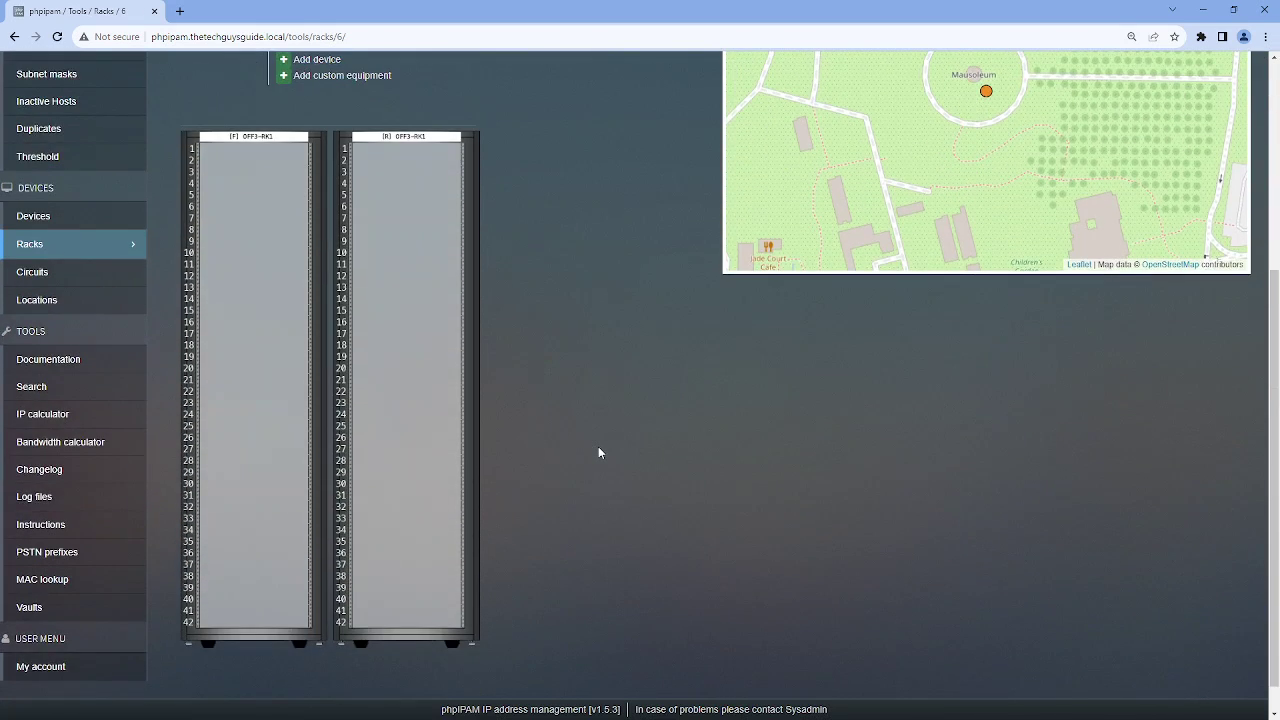
scroll(598, 446, "up", 4)
scroll(598, 446, "down", 1)
scroll(598, 453, "up", 1)
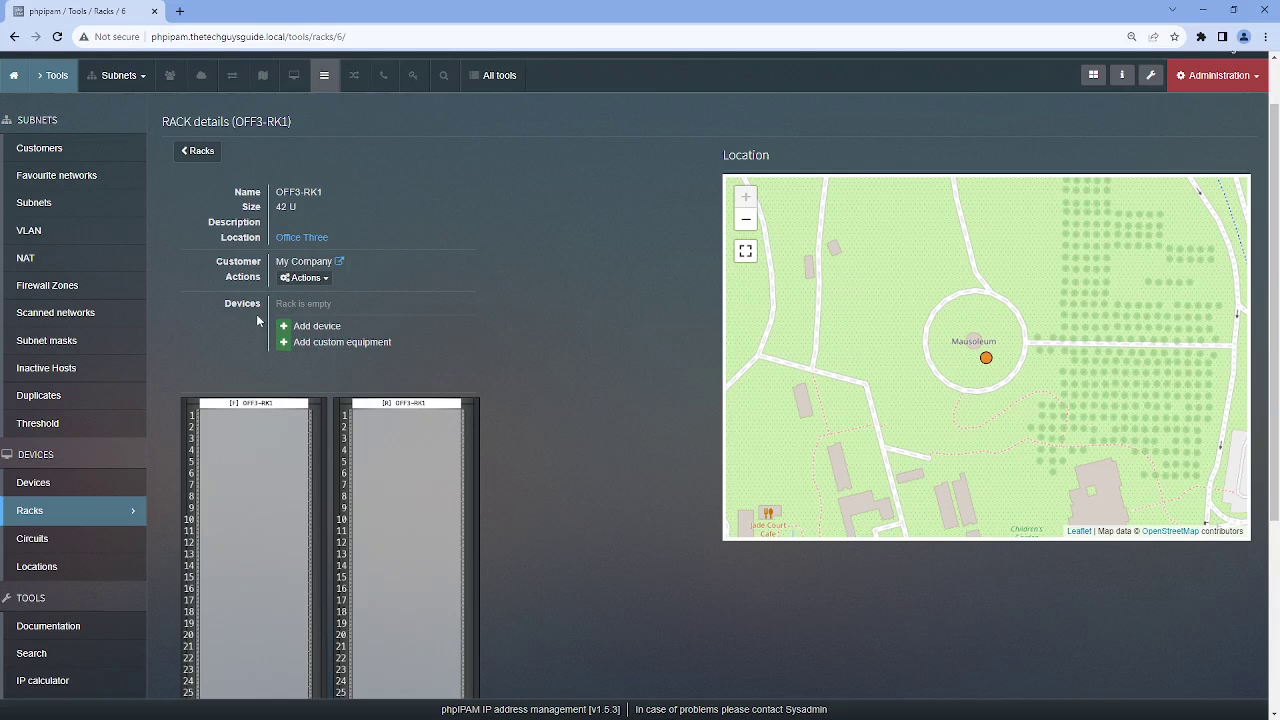
Add device OFF3-FW to rack OFF3-RK1 at front start position 10 with a size of 2 U
left_click(285, 330)
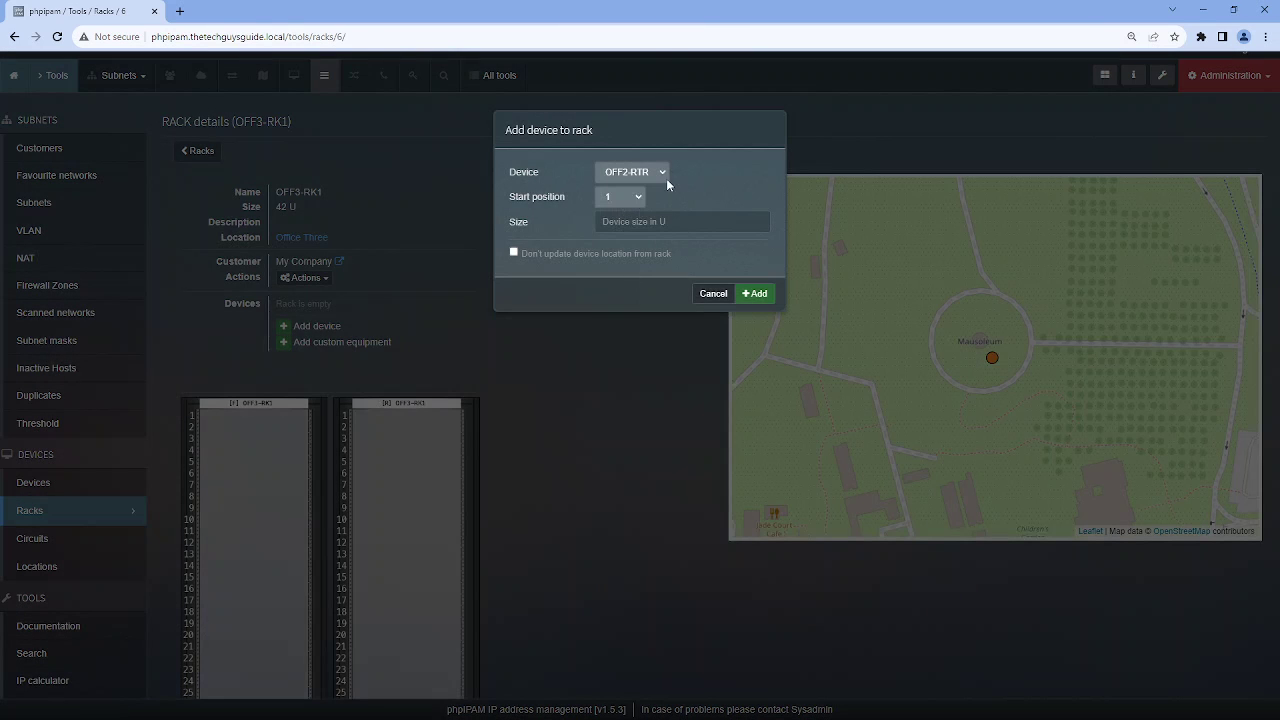
left_click(664, 168)
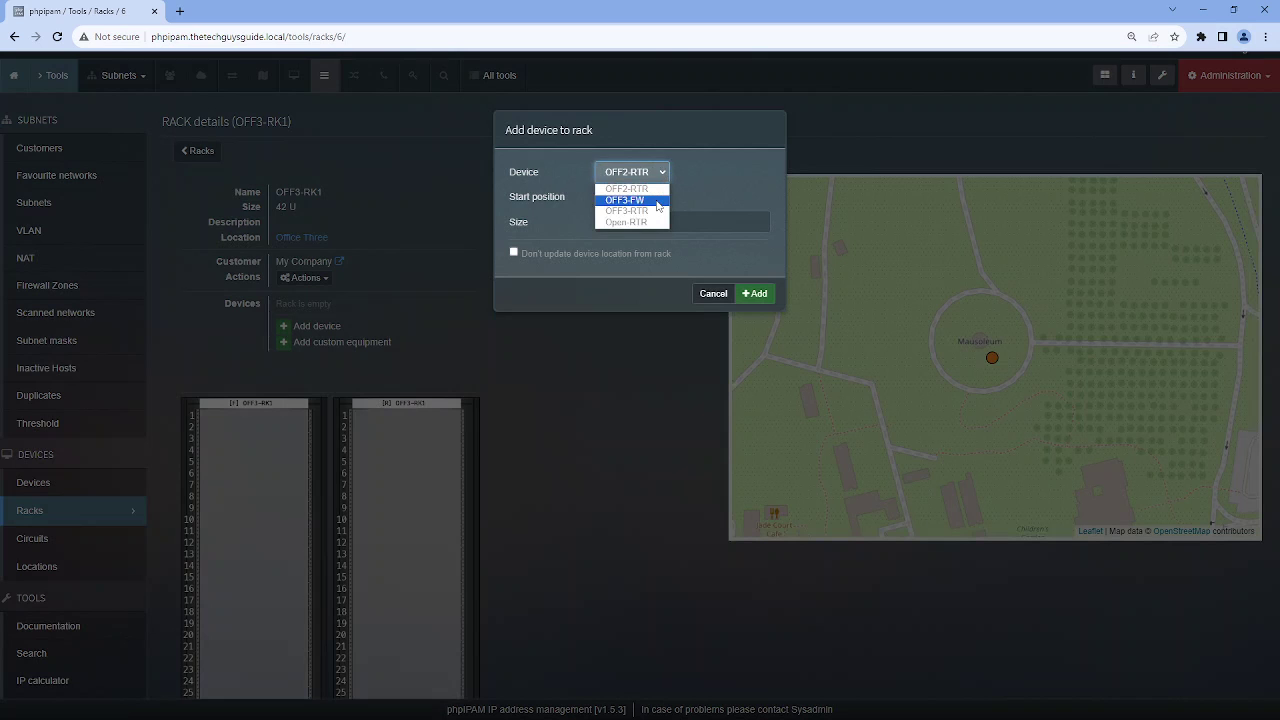
left_click(658, 201)
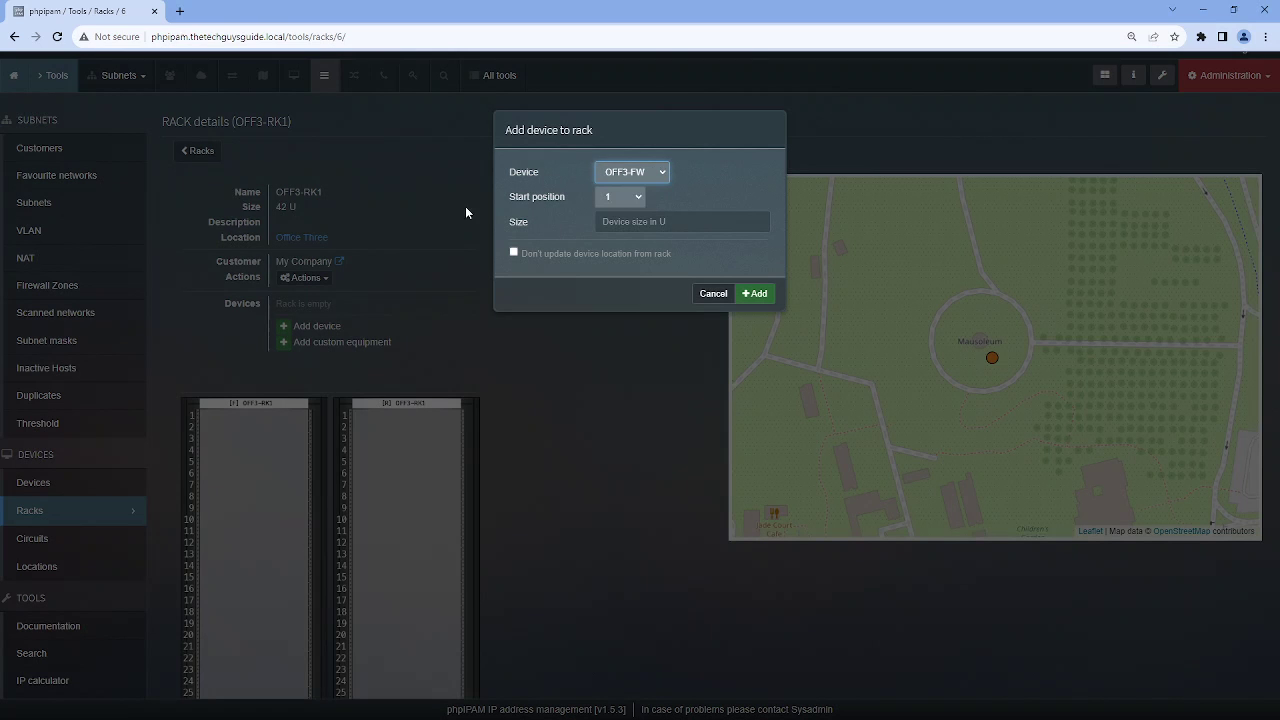
left_click(636, 196)
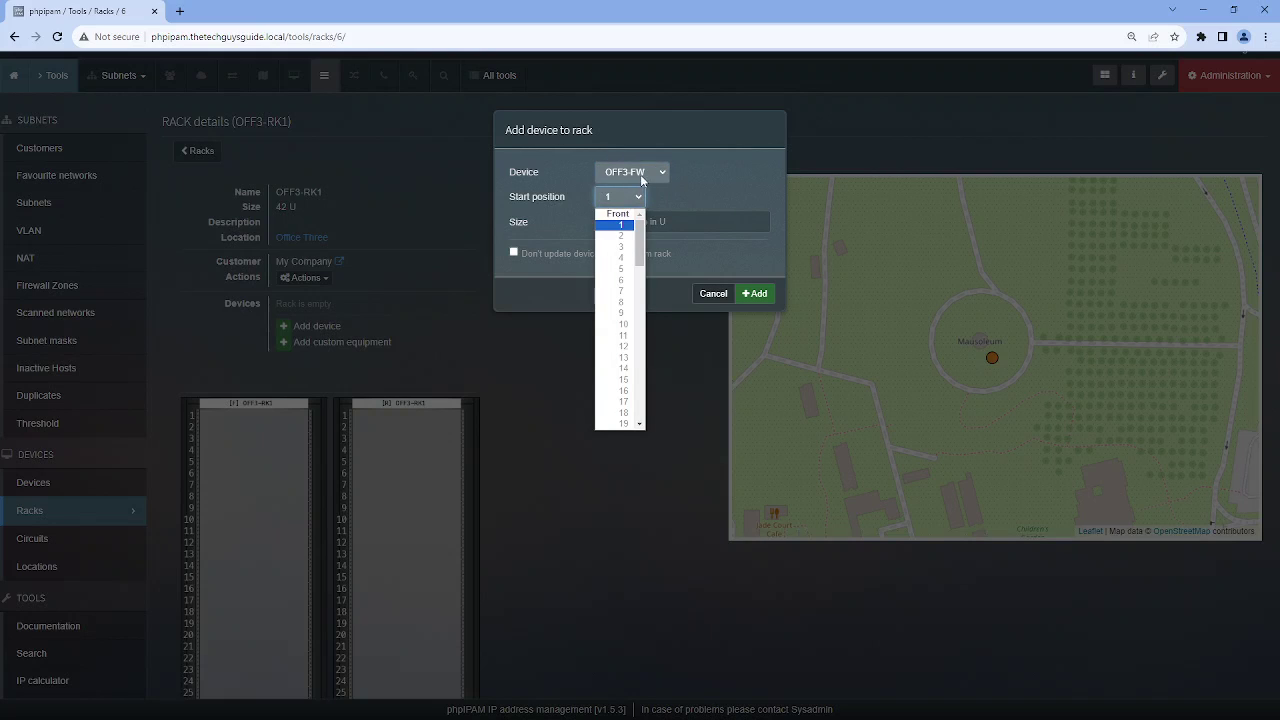
left_click(627, 324)
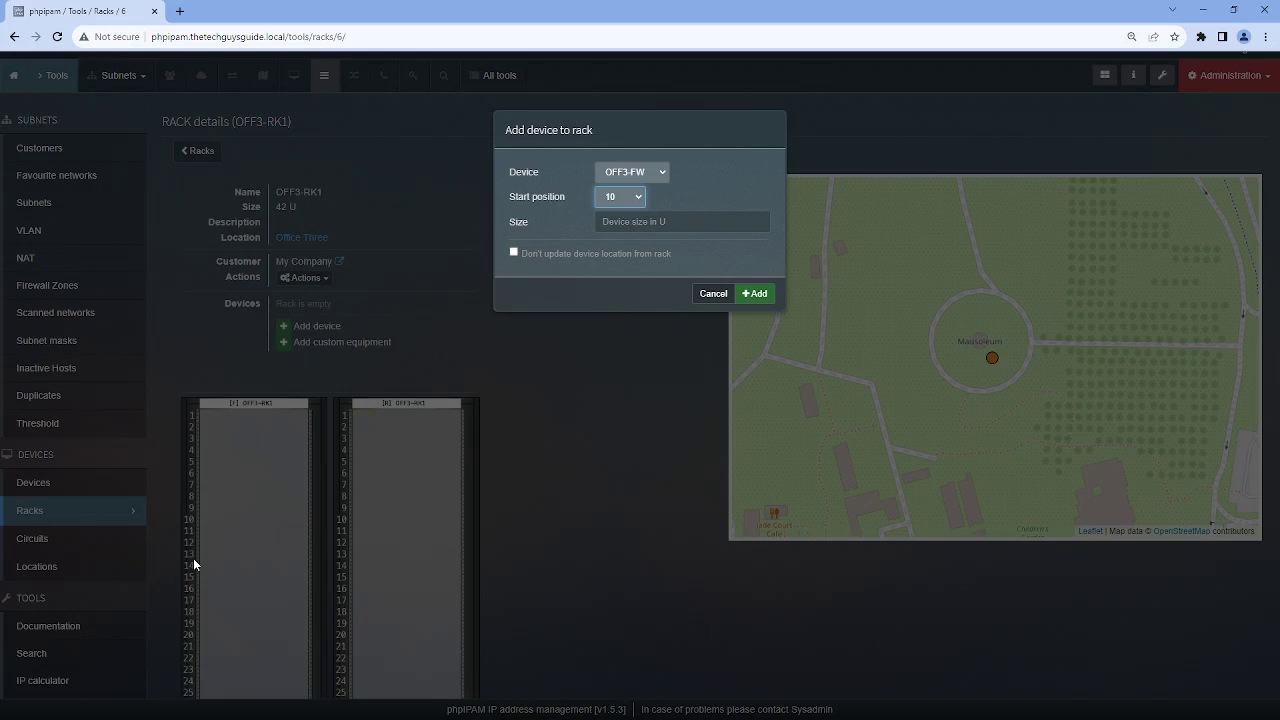
left_click(642, 222)
type("2")
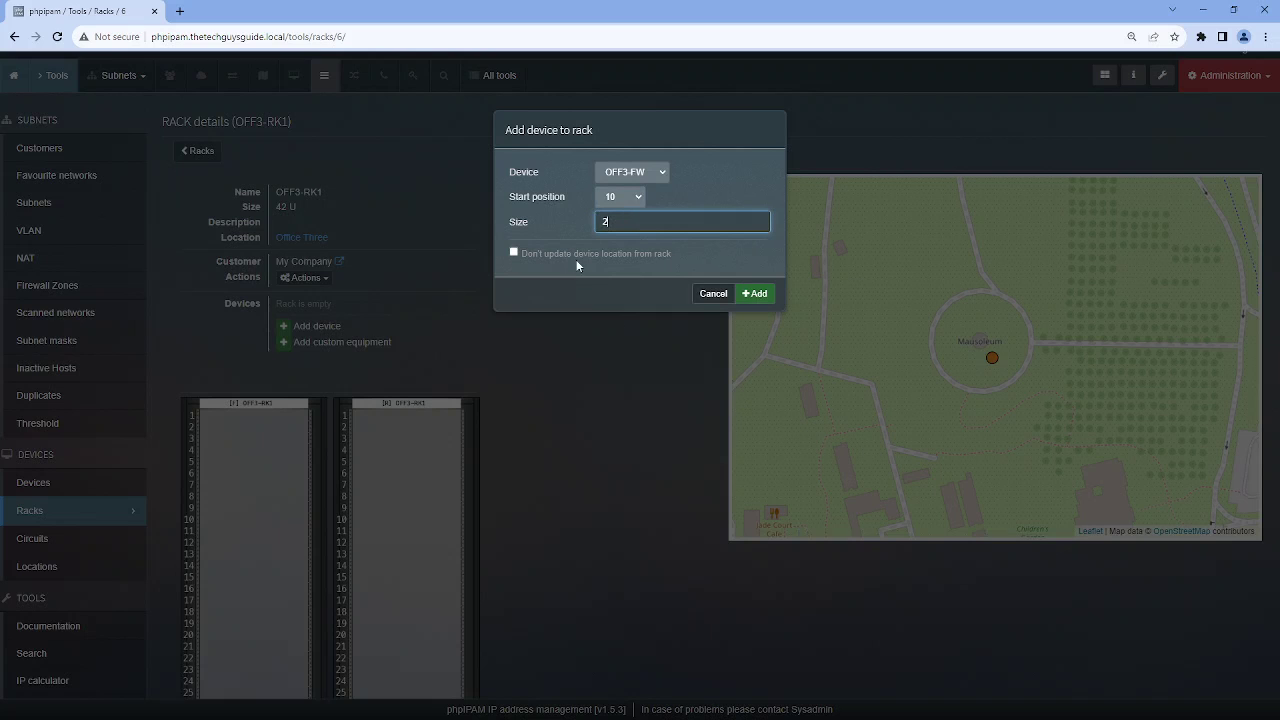
left_click(756, 294)
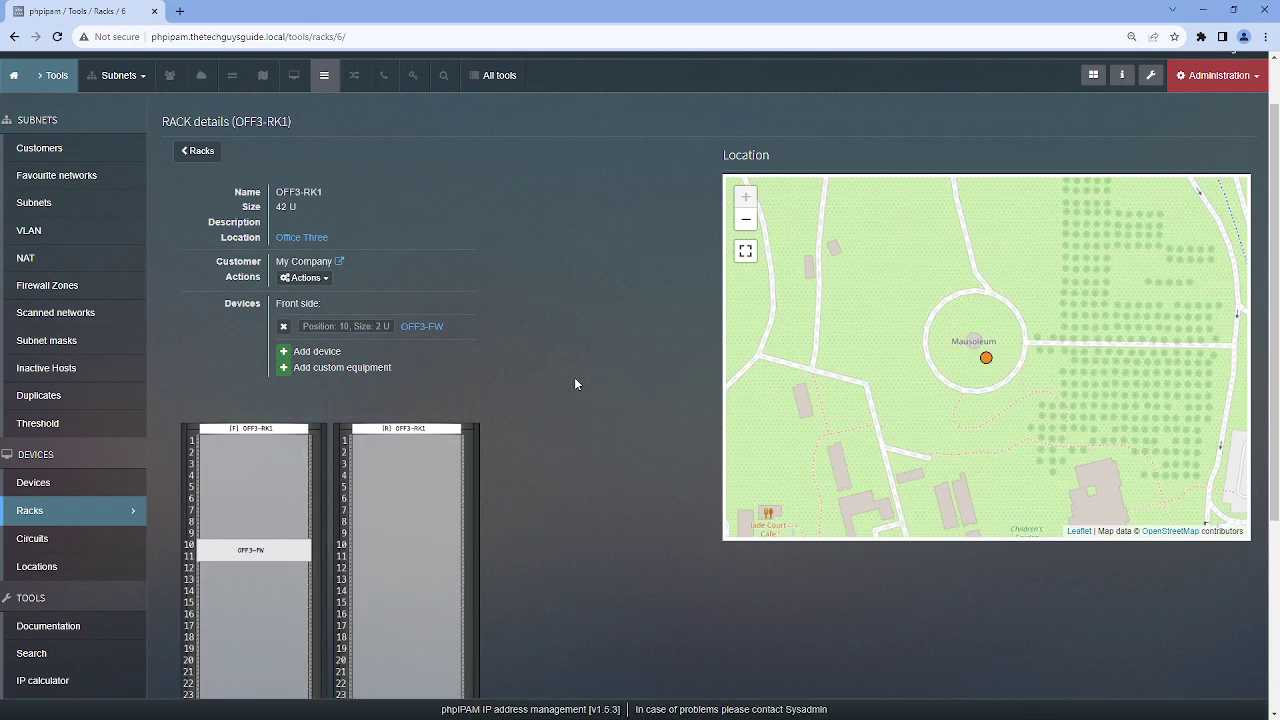
Add device OFF3-RTR to the same rack at front start position 12 with a size of 2 U
left_click(284, 358)
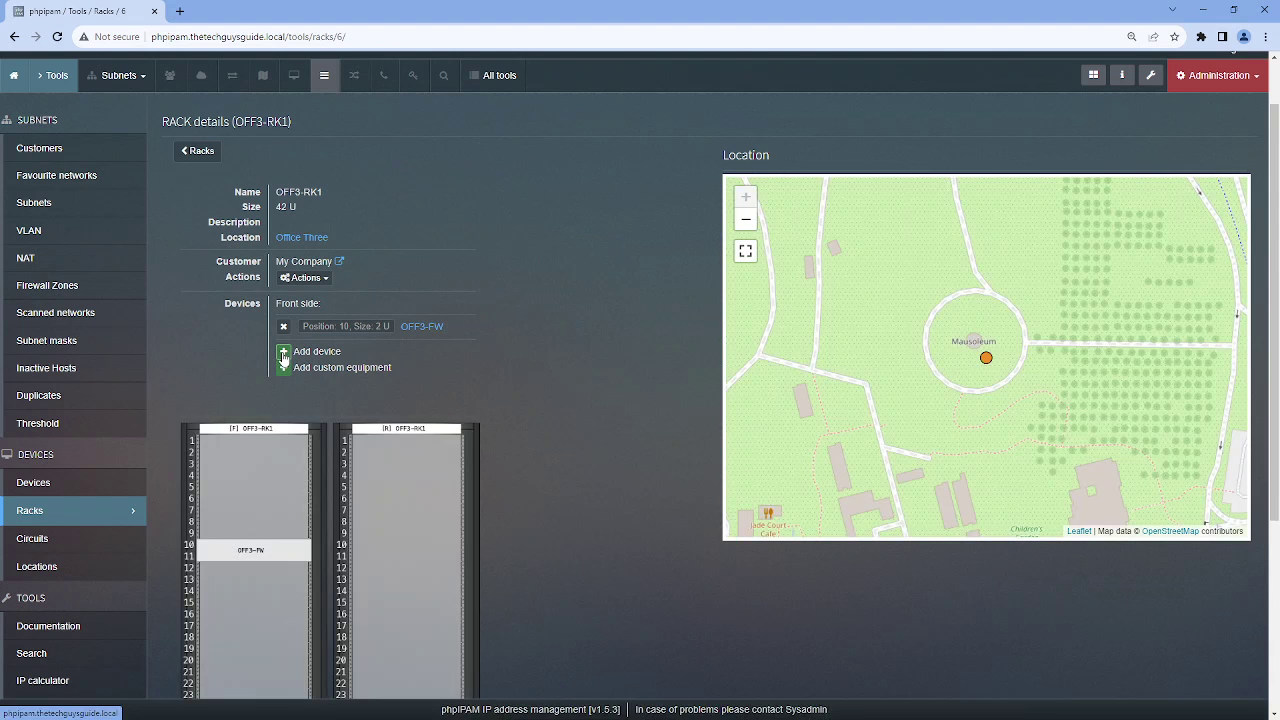
left_click(662, 176)
left_click(660, 200)
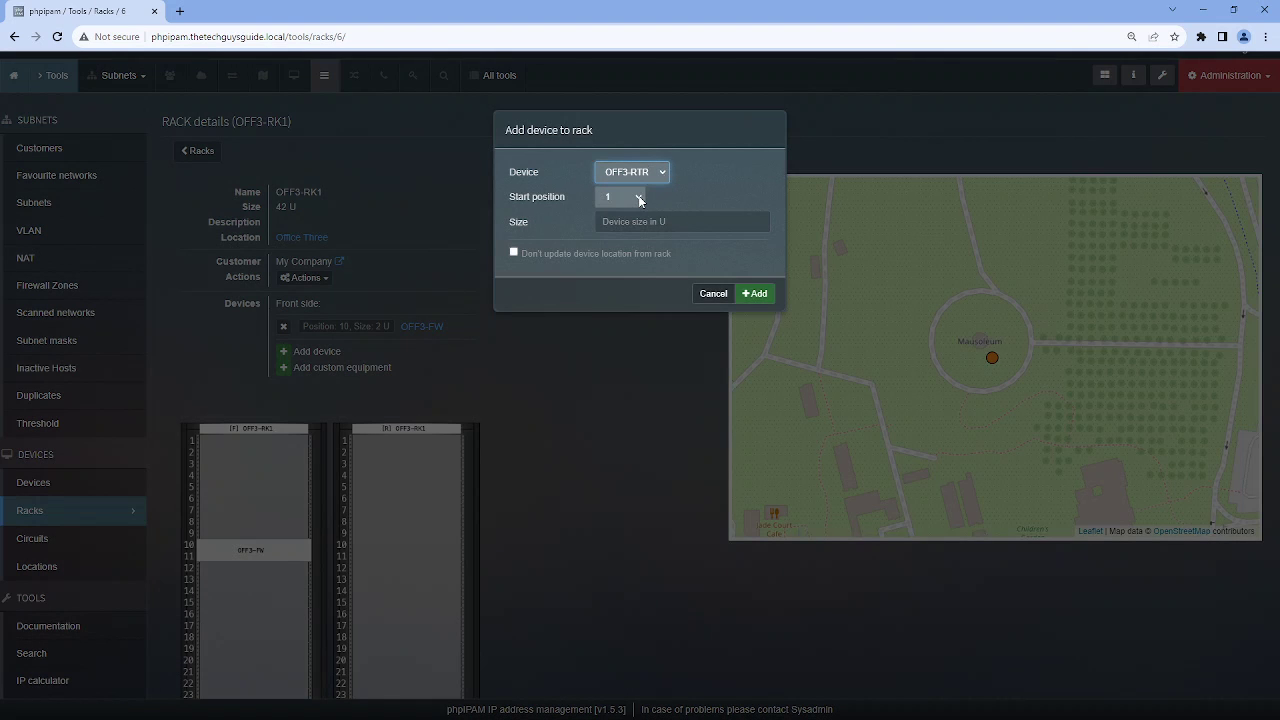
left_click(640, 196)
left_click(621, 236)
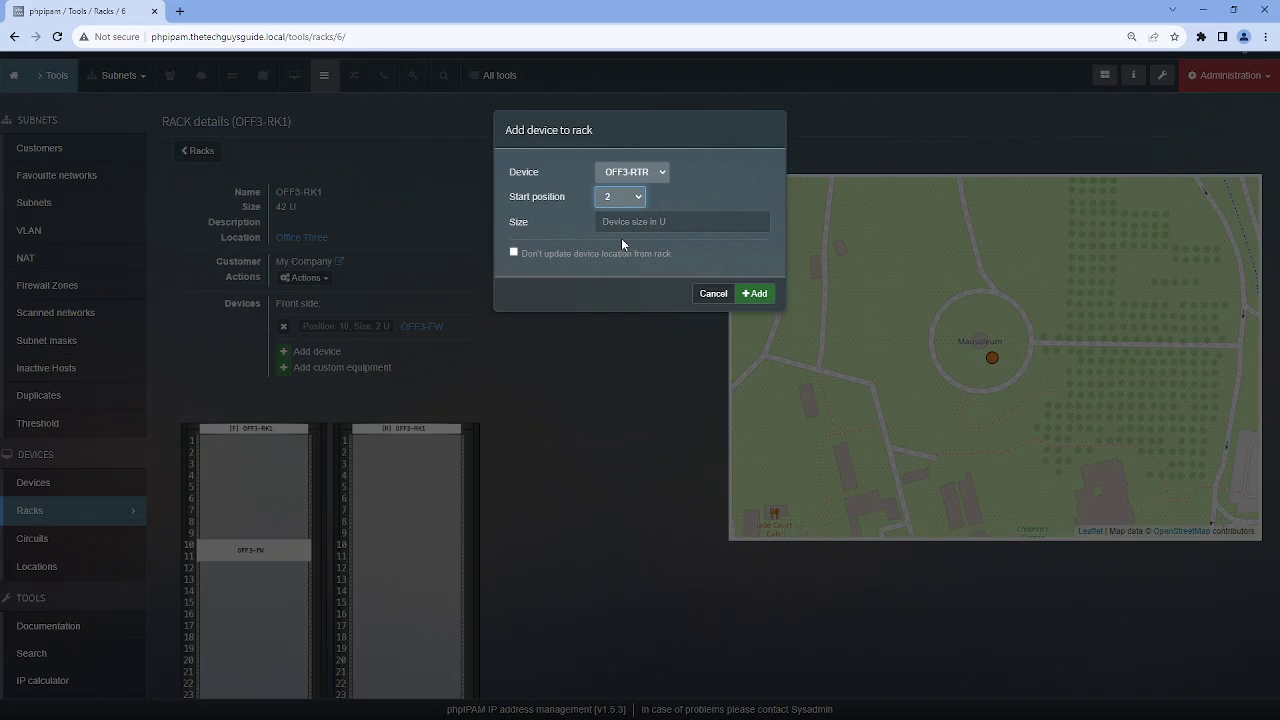
left_click(643, 193)
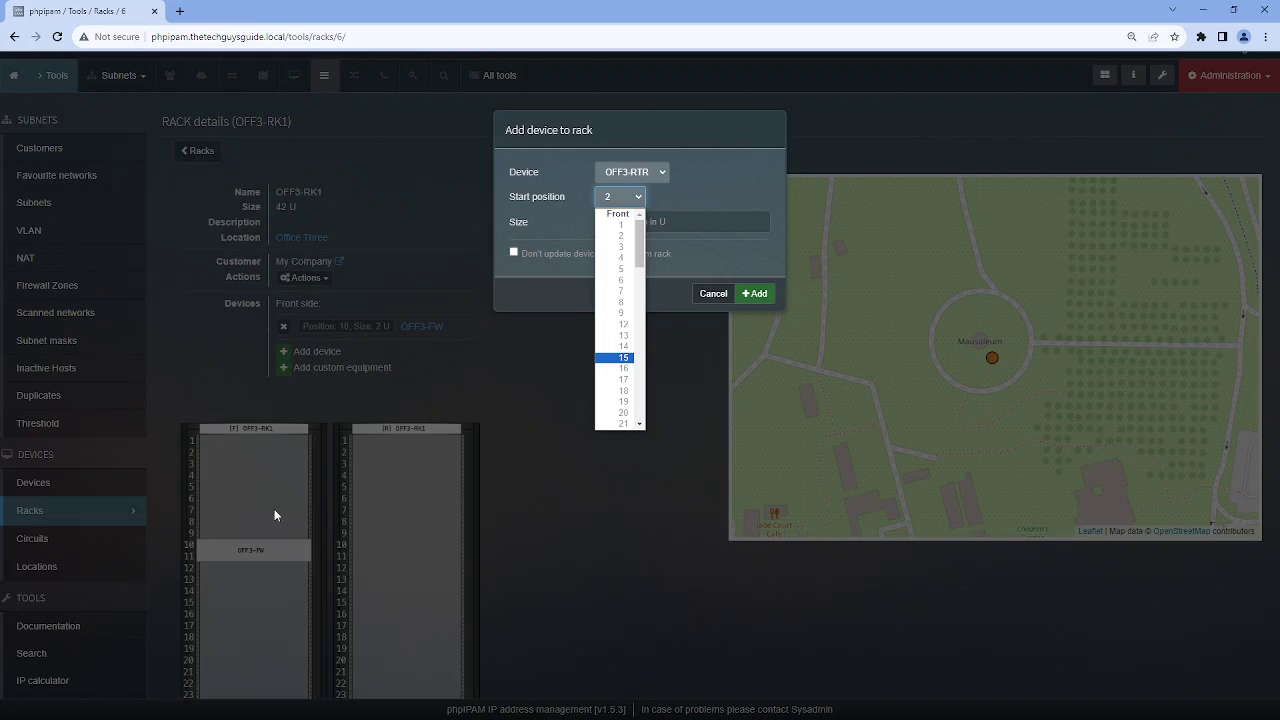
left_click(627, 324)
left_click(626, 222)
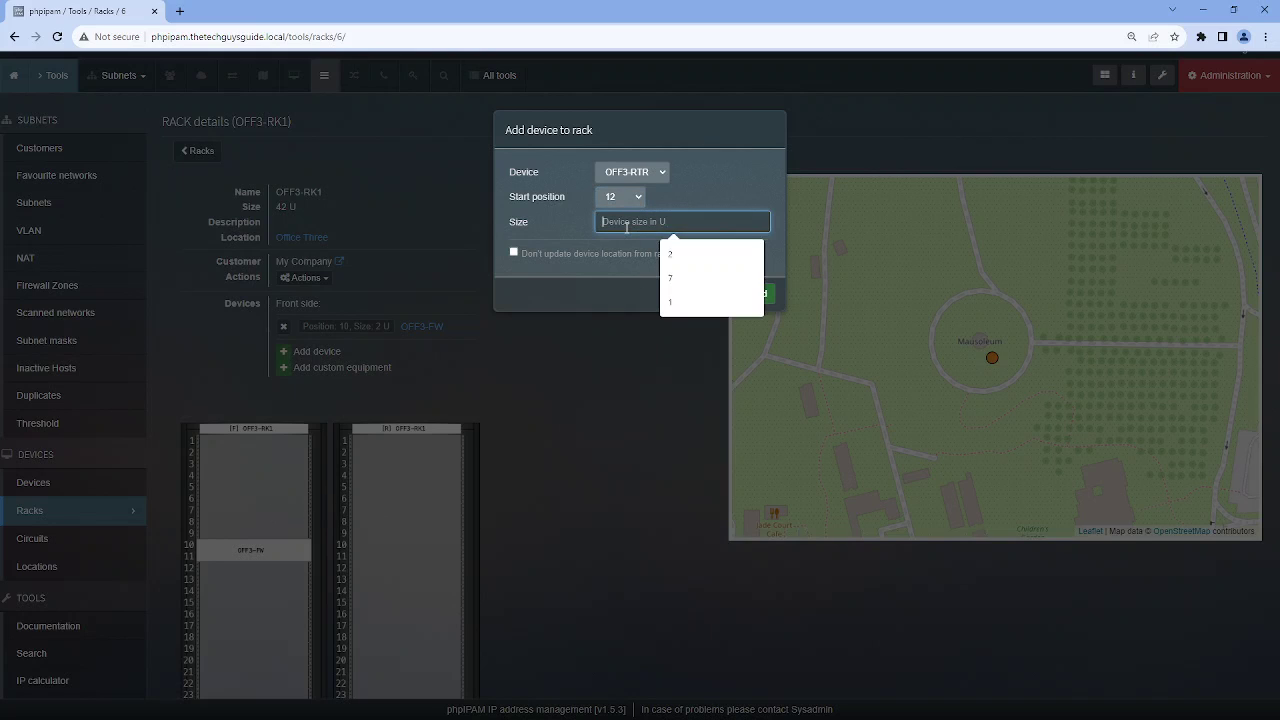
type("2")
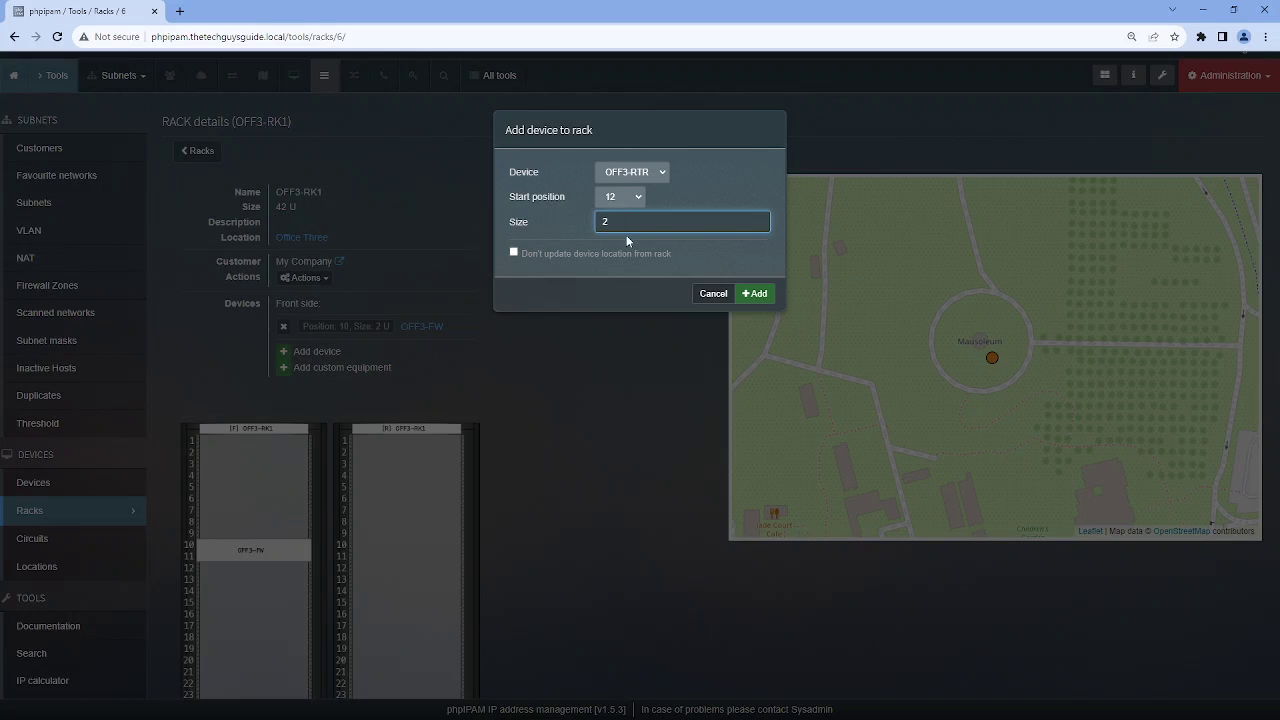
left_click(751, 294)
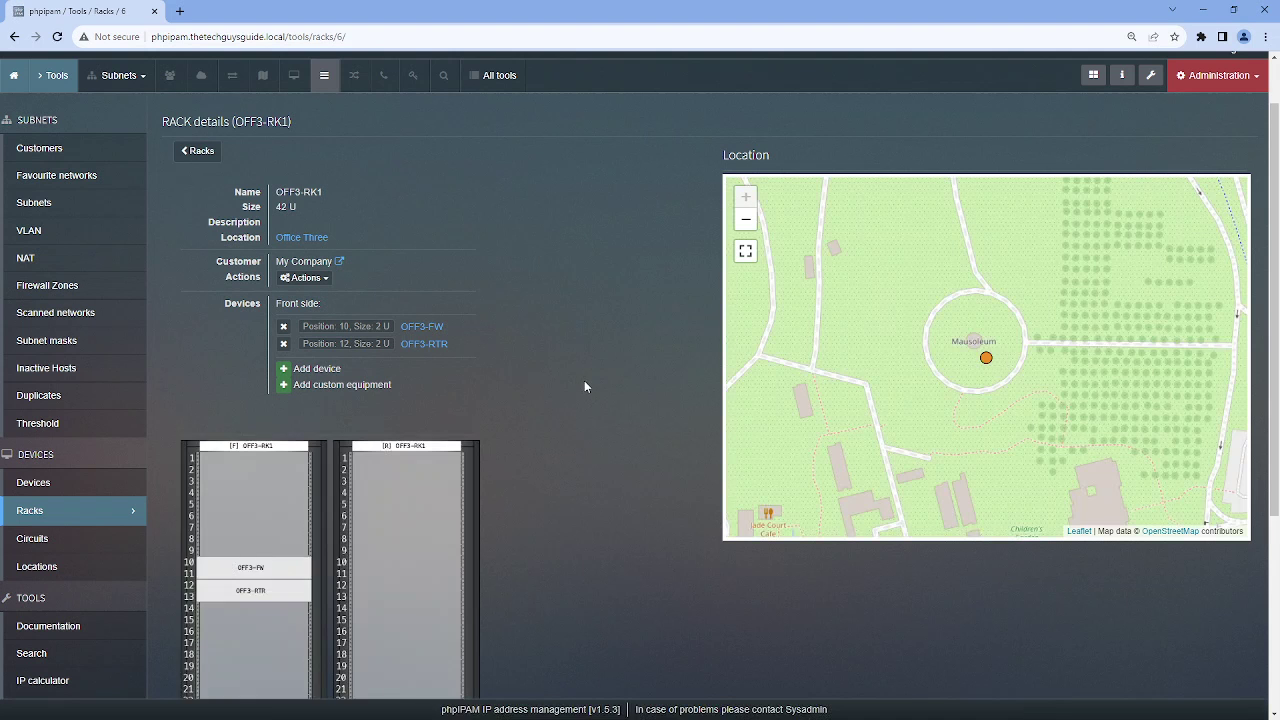
Start adding custom equipment to rack OFF3-RK1 and name it UPS
scroll(584, 387, "down", 1)
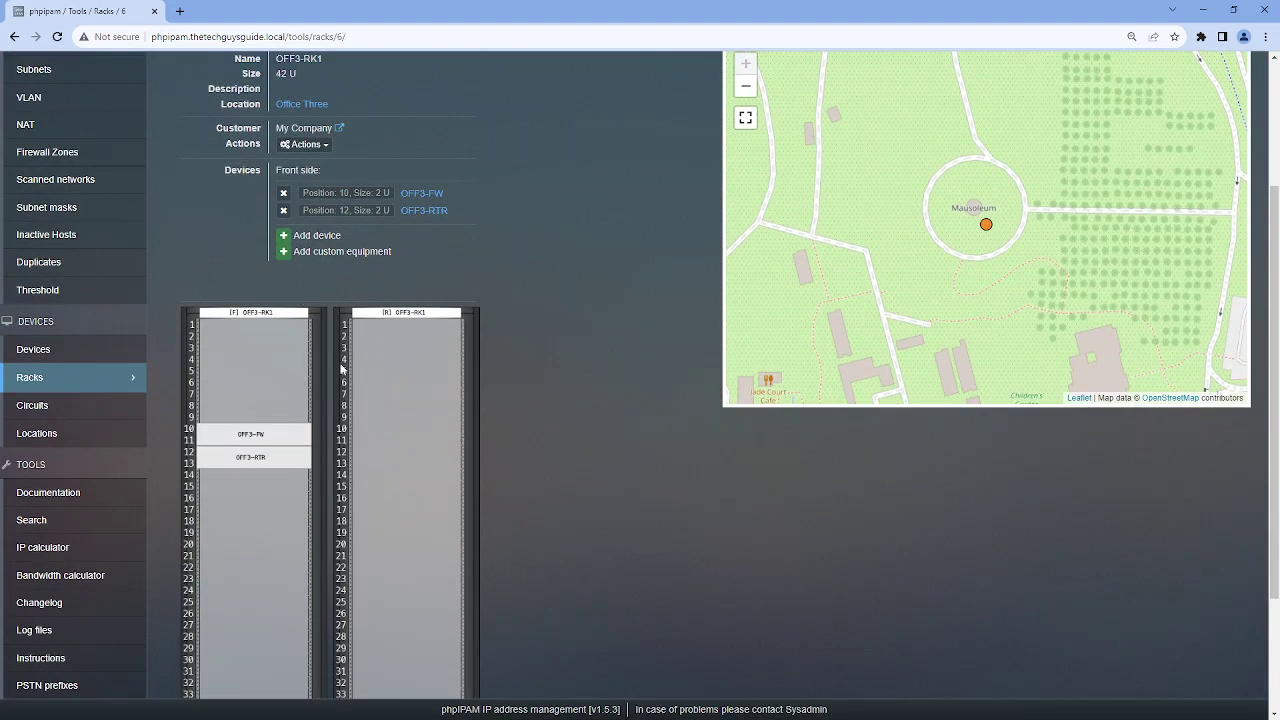
scroll(339, 470, "down", 1)
scroll(280, 440, "up", 2)
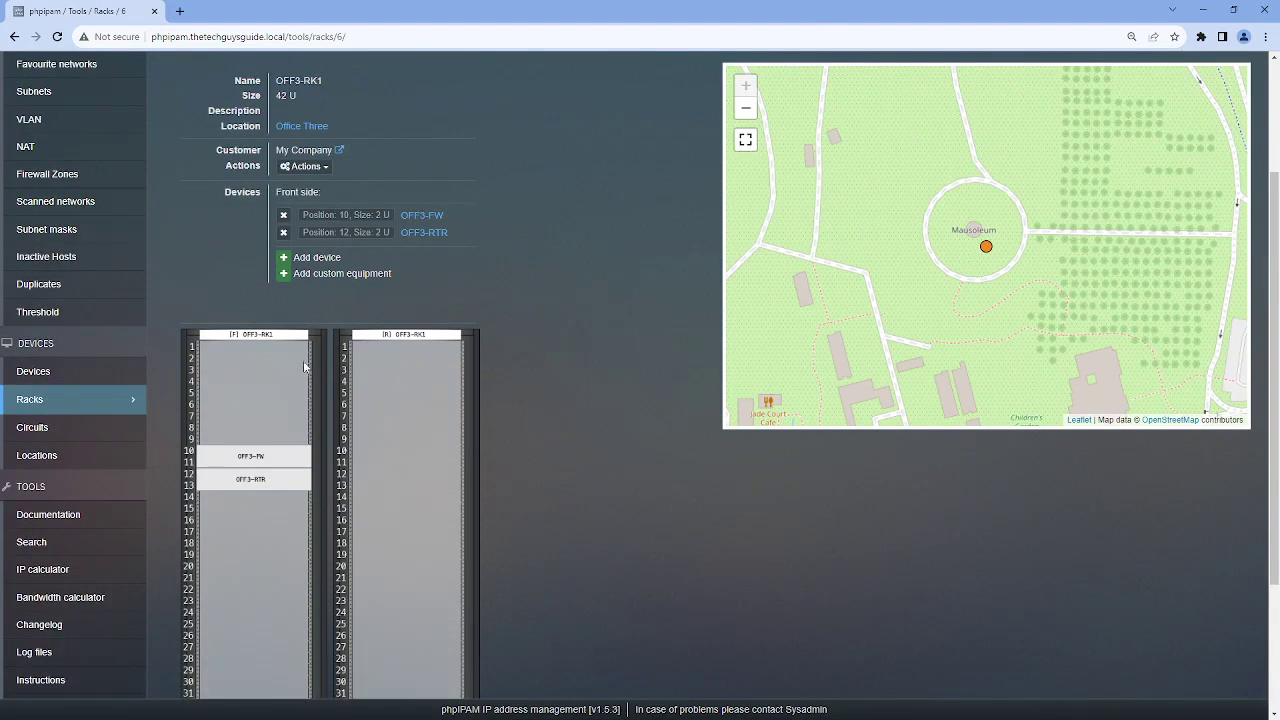
left_click(283, 273)
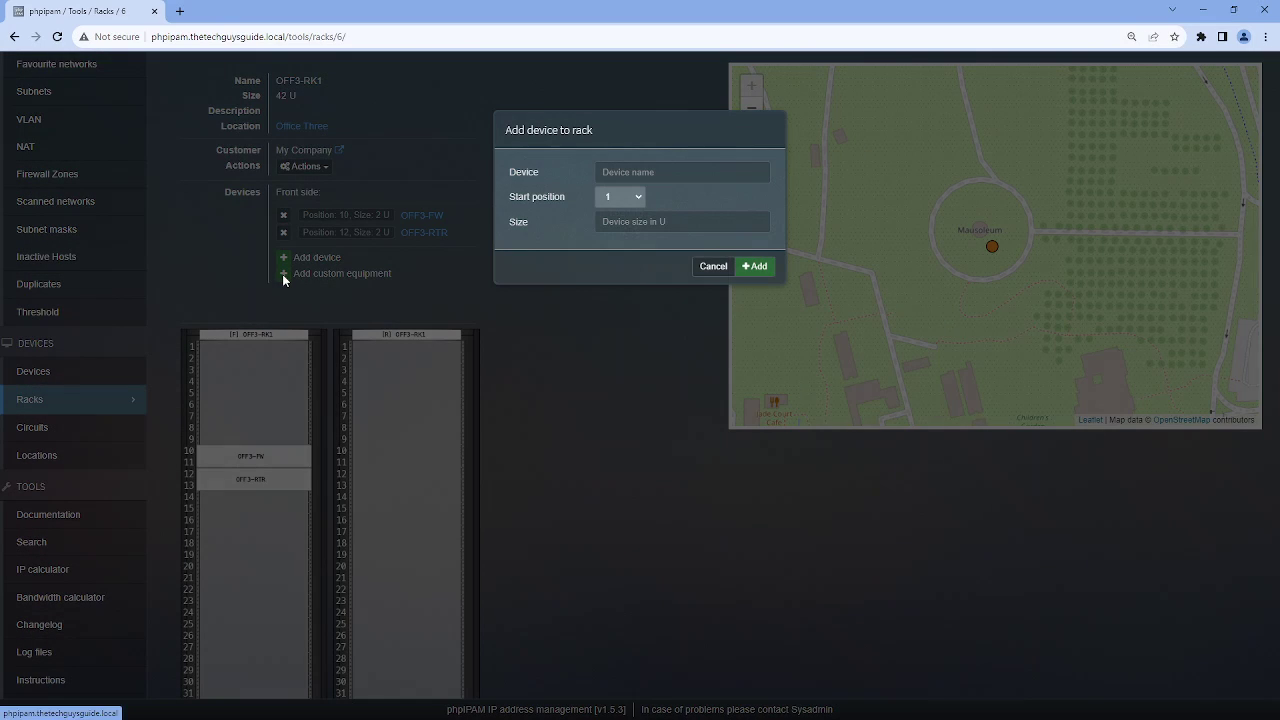
left_click(671, 165)
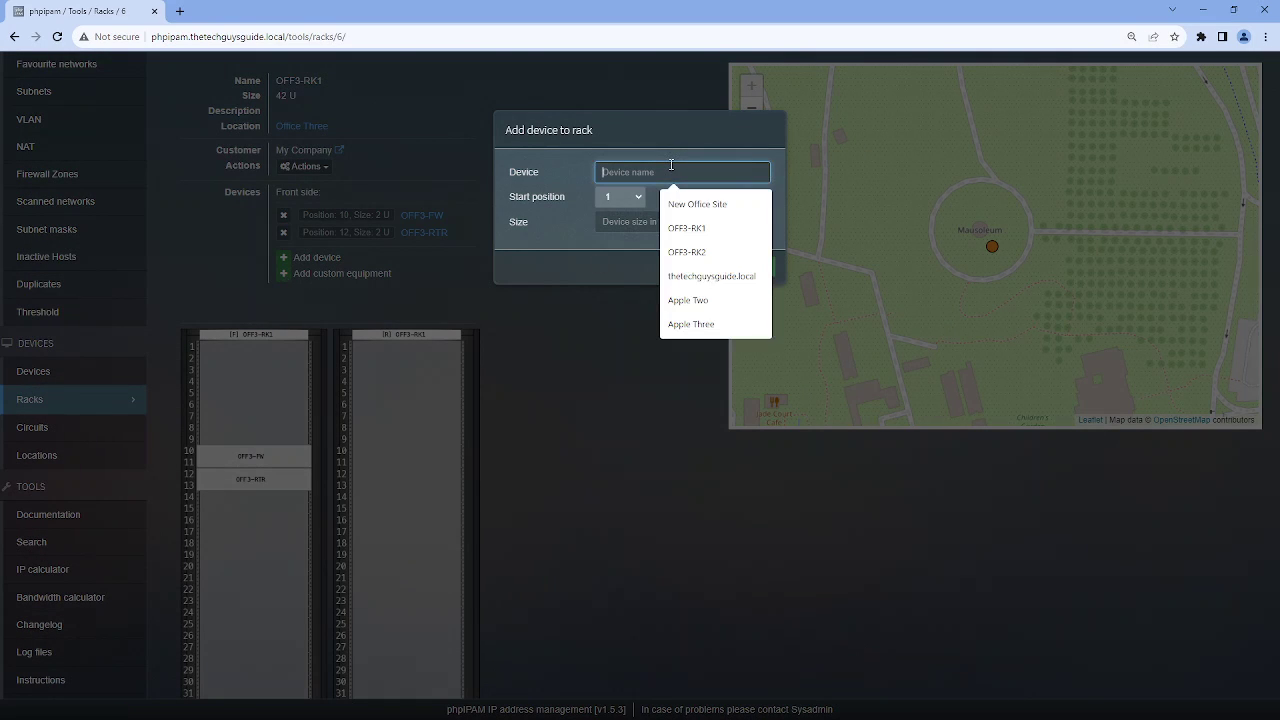
type("UPS")
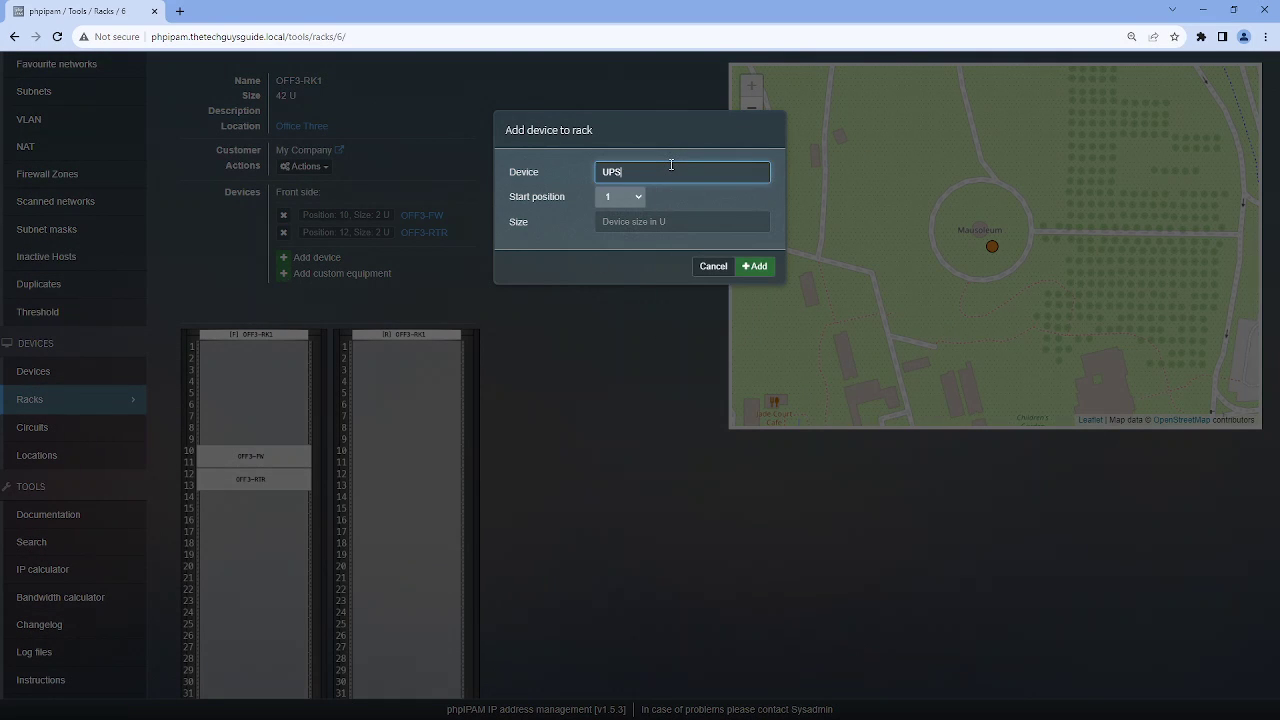
Set the UPS's start position to 35 on the back side and its size to 7 U, and add it
left_click(637, 197)
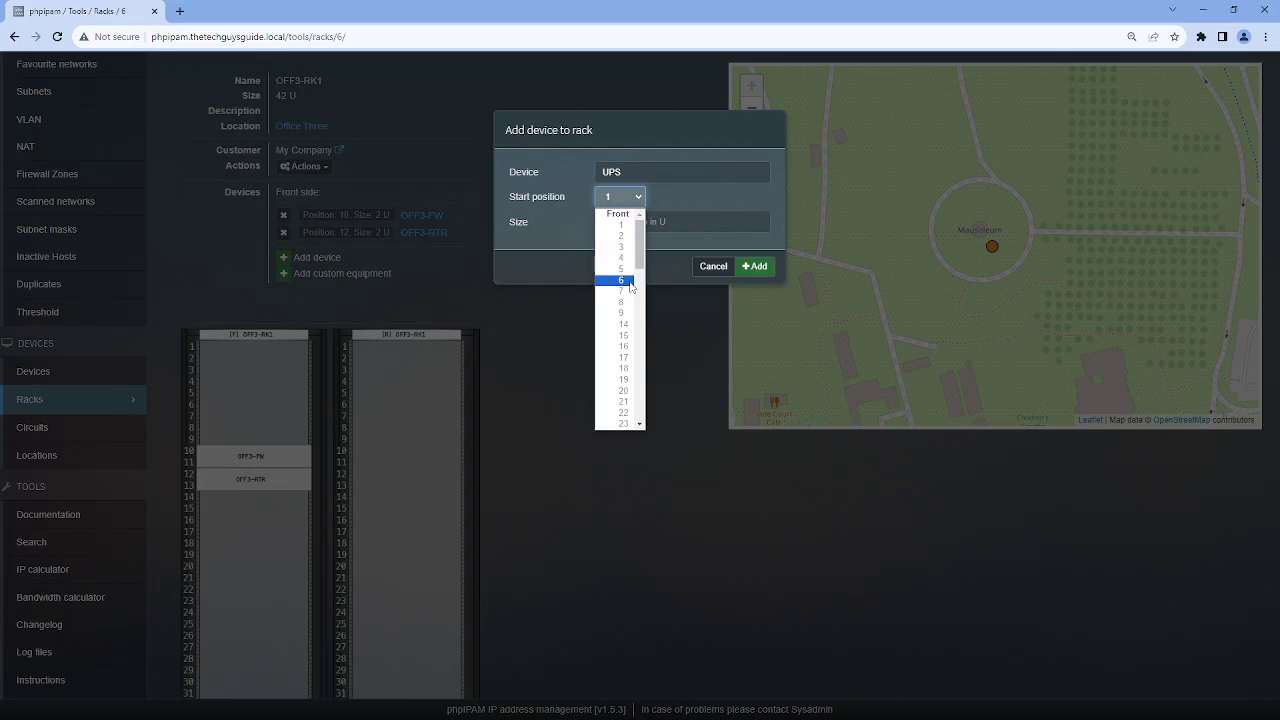
scroll(625, 290, "down", 2)
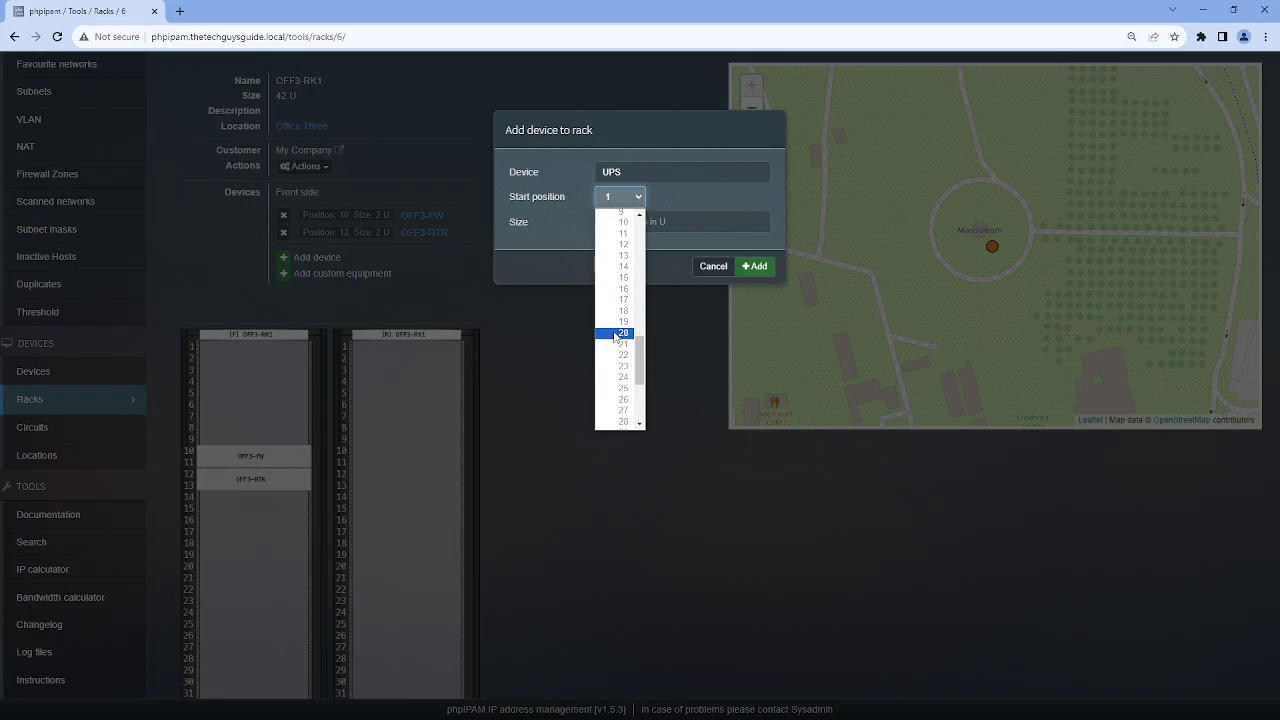
scroll(622, 335, "down", 3)
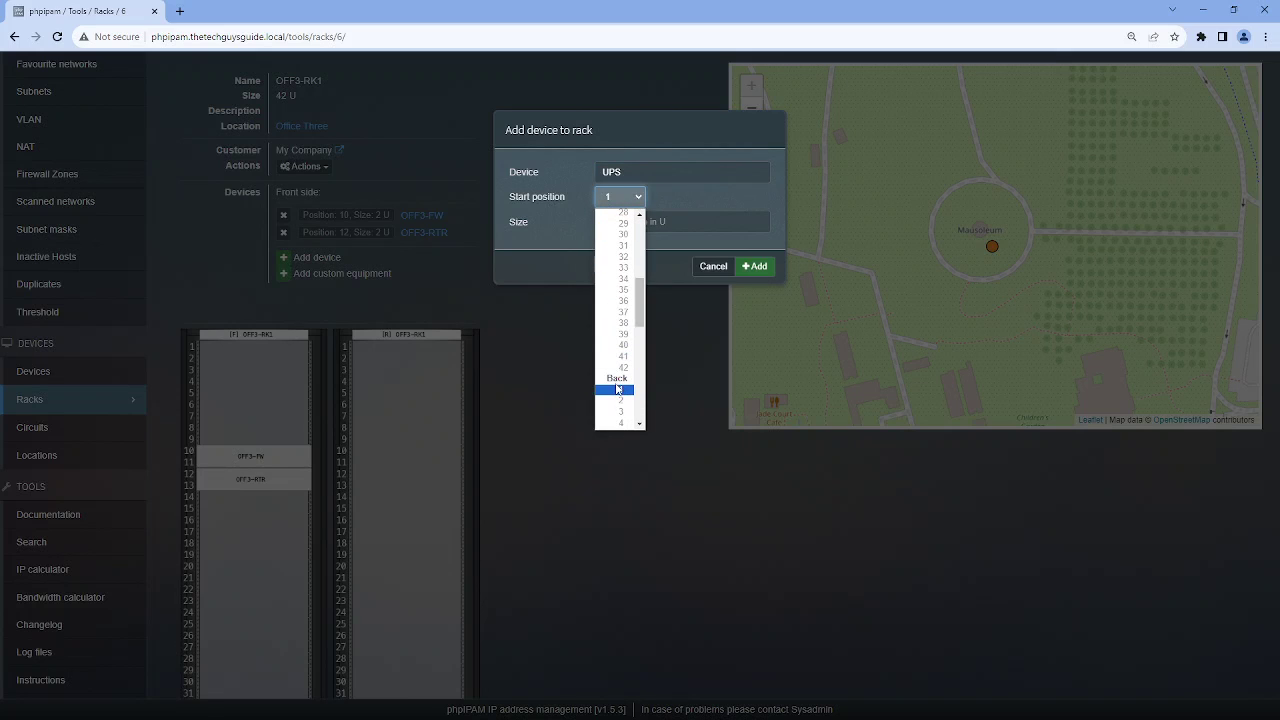
left_click_drag(641, 300, 638, 388)
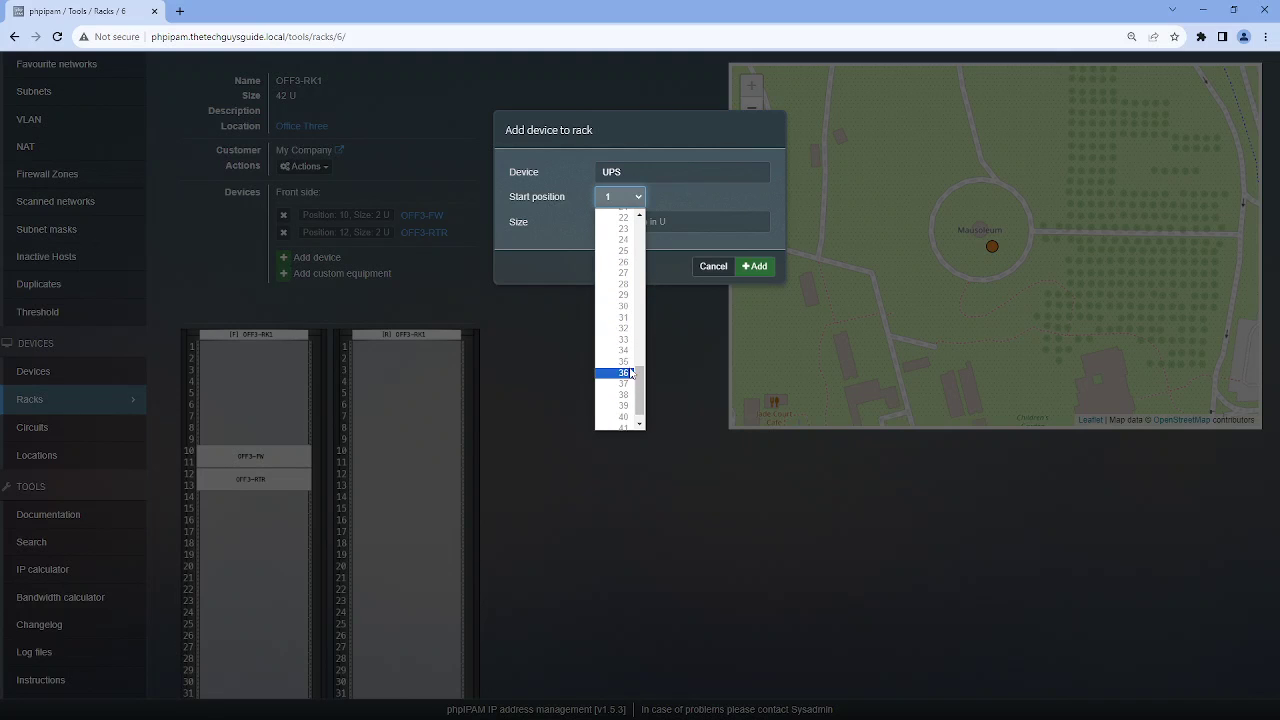
key("Escape")
left_click(640, 215)
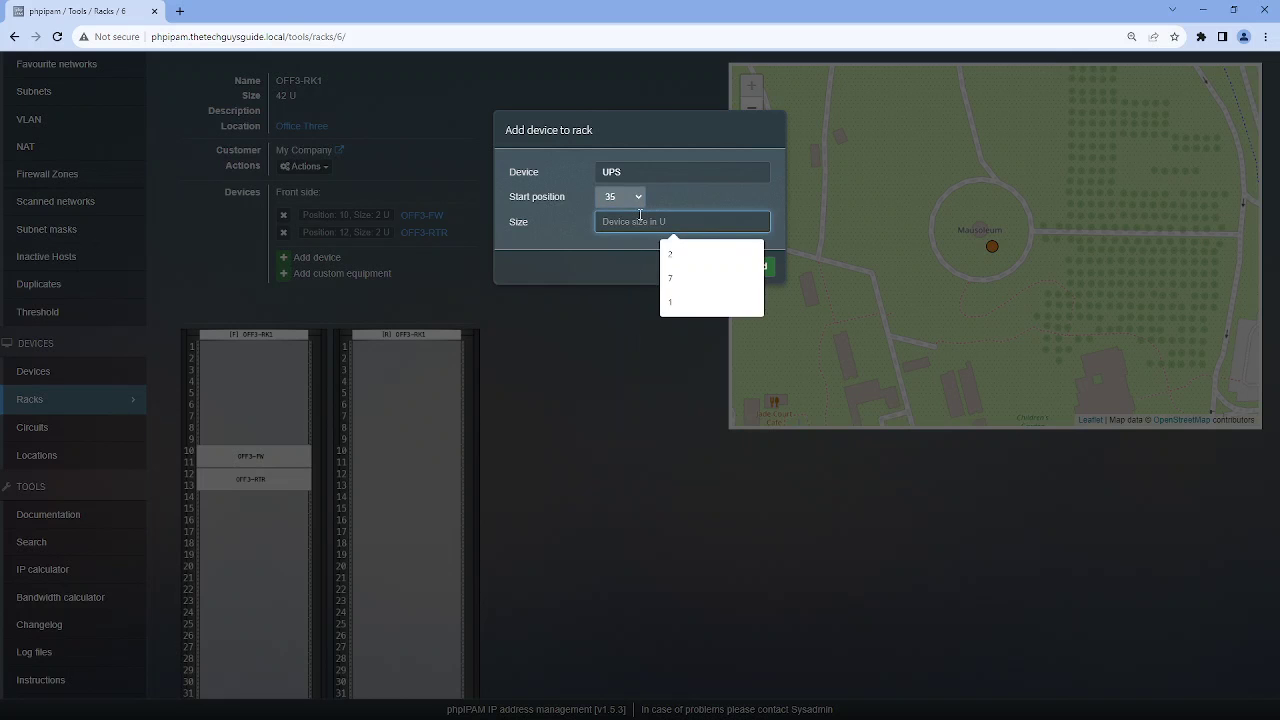
type("2")
left_click(757, 267)
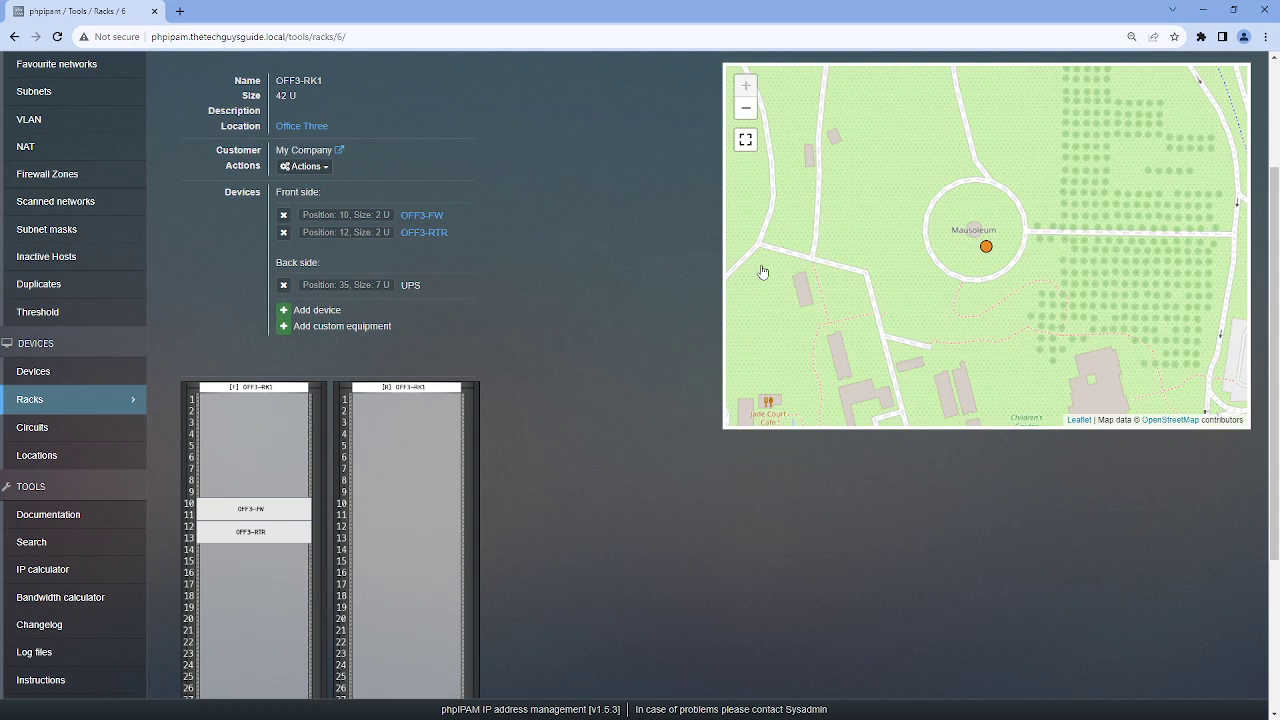
Check the rack drawing, return to the list of racks and open the details of rack OFF3-RK2
scroll(603, 335, "down", 3)
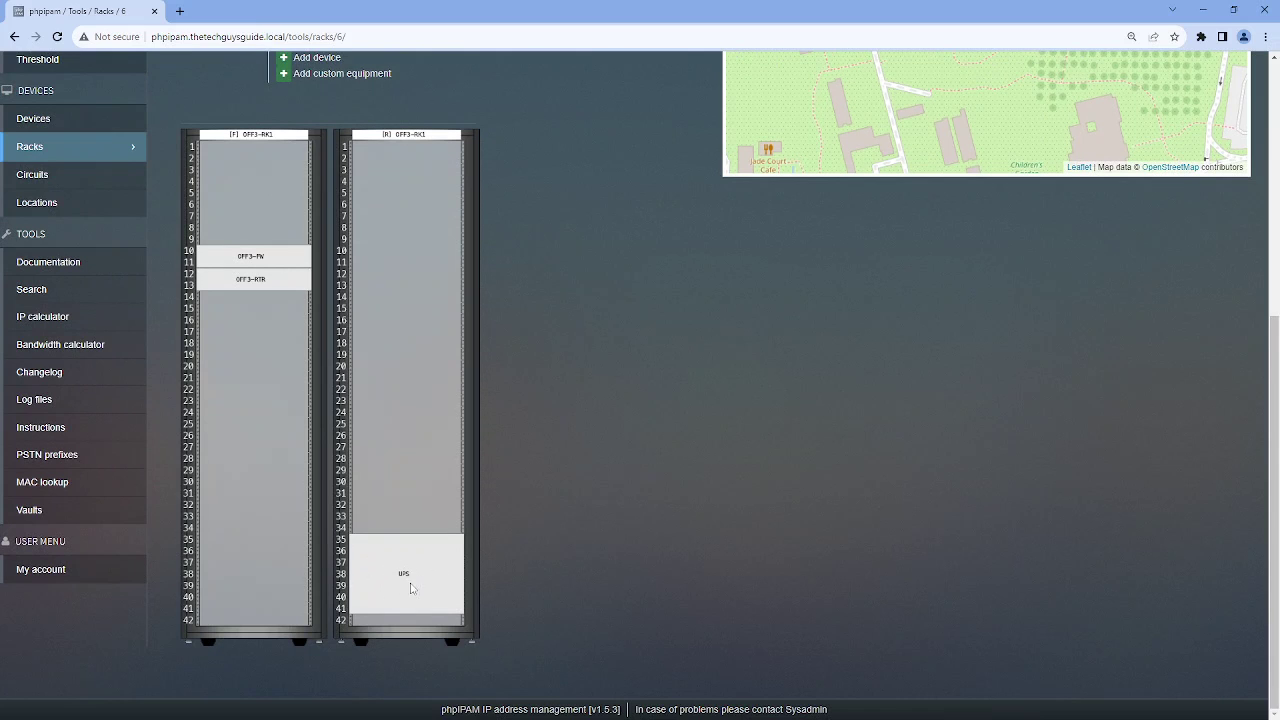
scroll(414, 480, "up", 2)
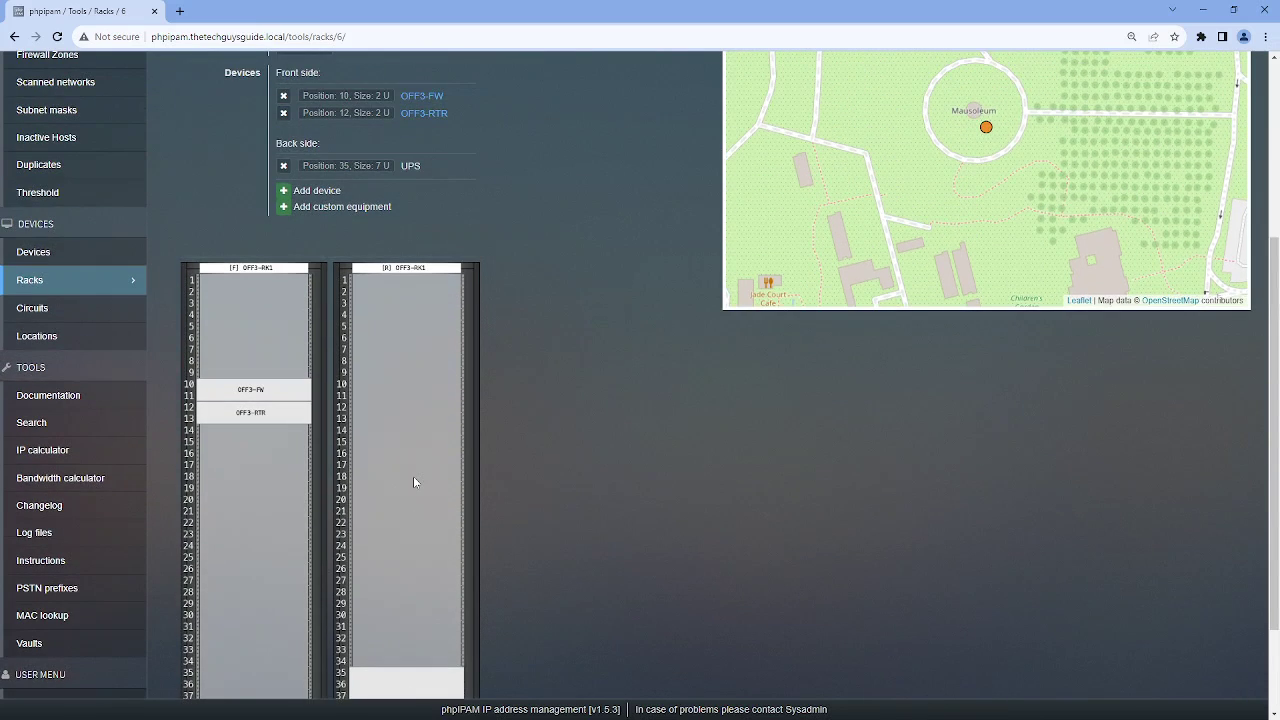
scroll(463, 424, "up", 3)
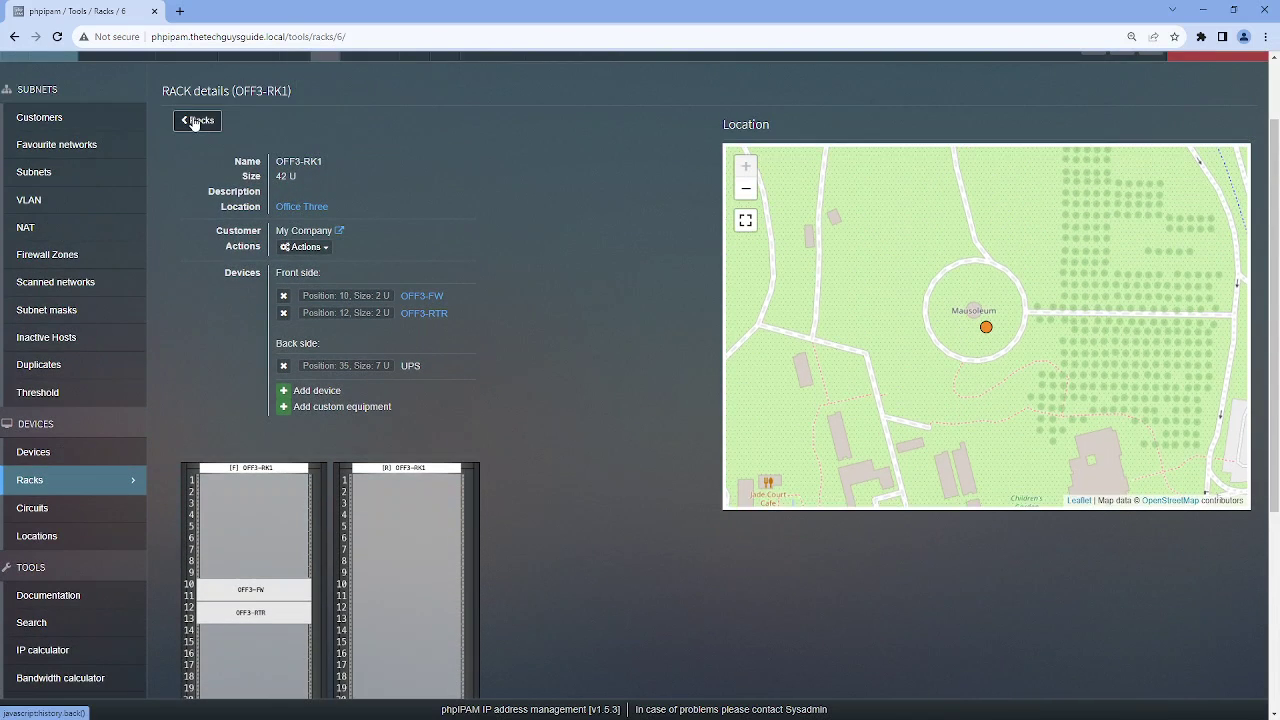
left_click(196, 120)
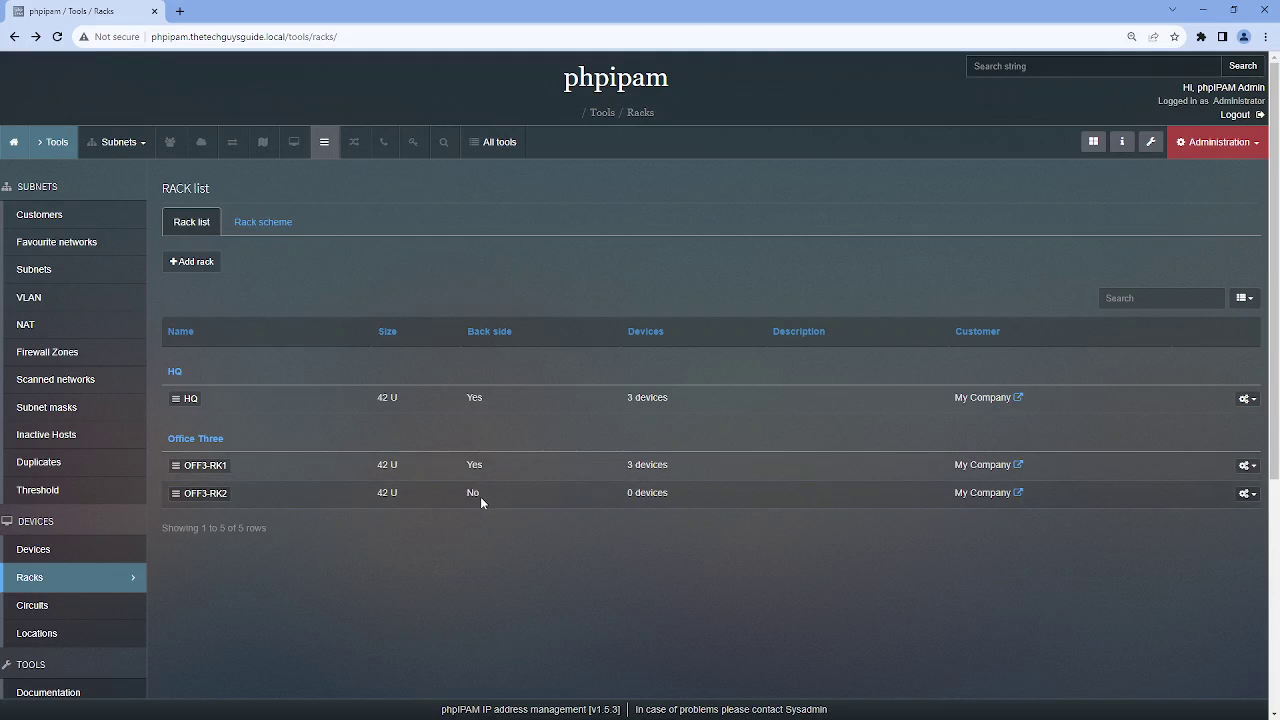
left_click(208, 494)
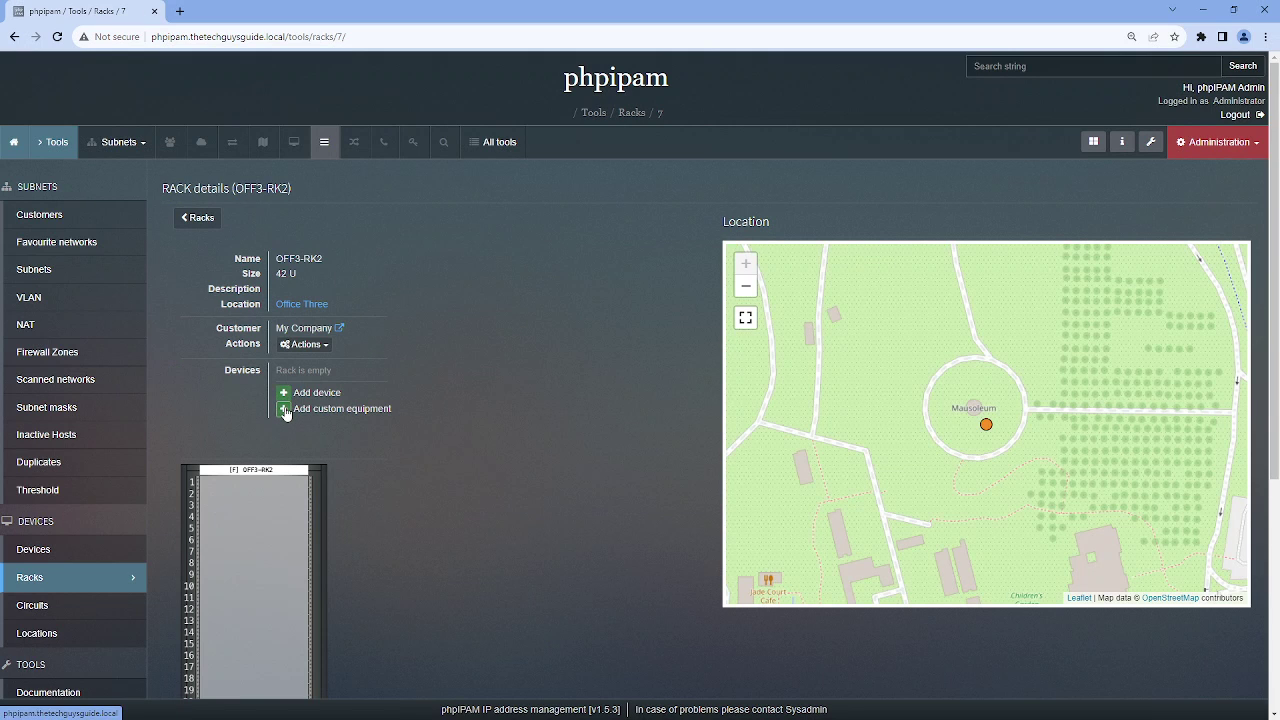
Add custom equipment named Temperature Sensor to rack OFF3-RK2 at start position 1 with a size of 2 U
left_click(285, 409)
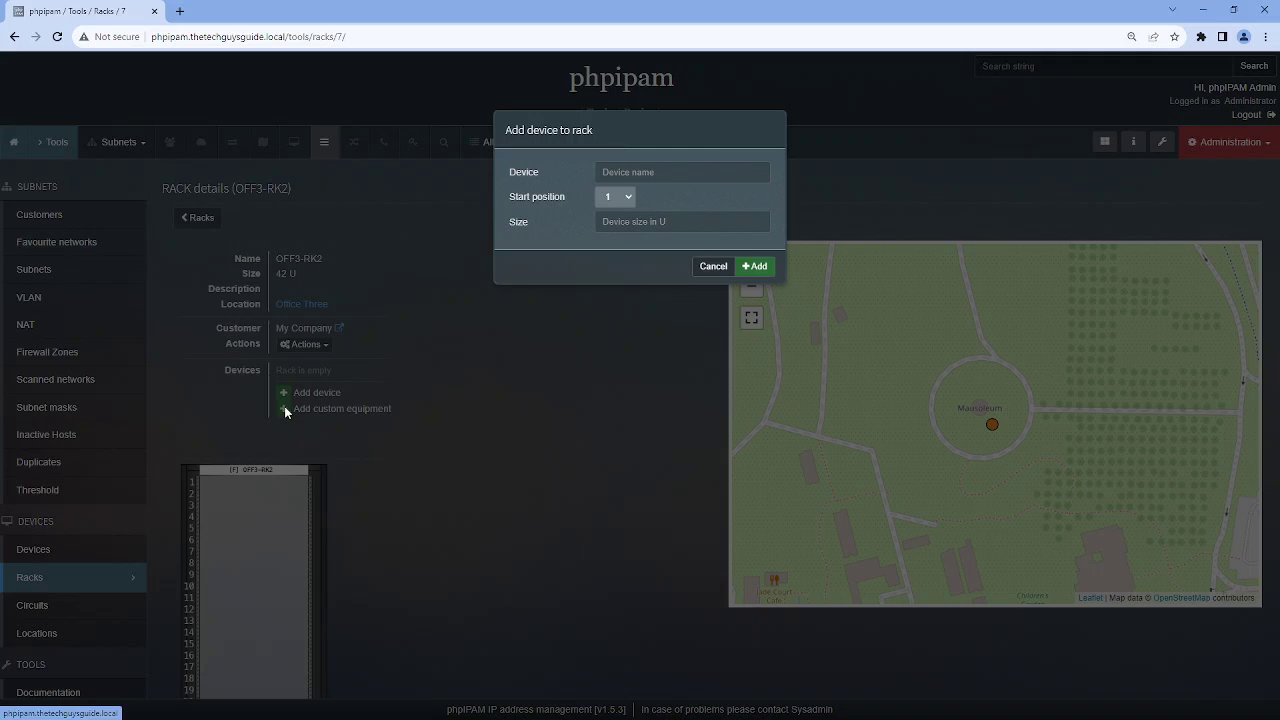
left_click(638, 170)
type("t_Number")
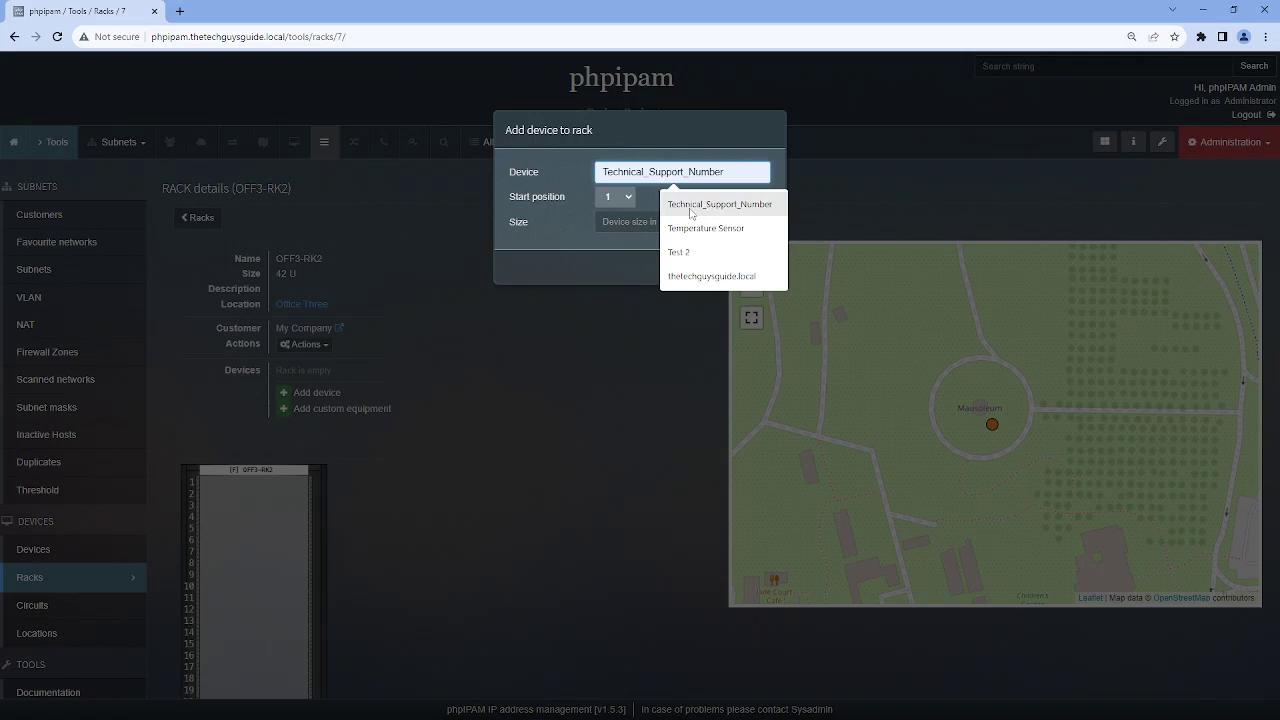
left_click(690, 228)
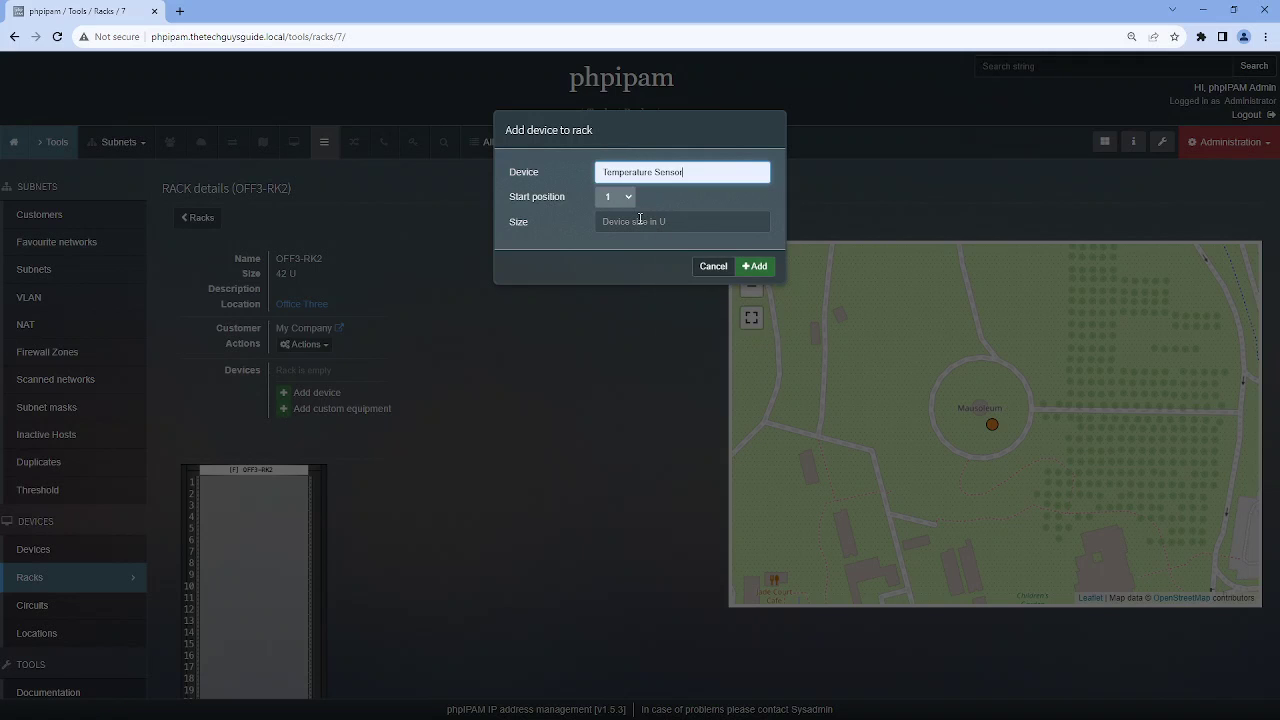
left_click(642, 223)
type("1")
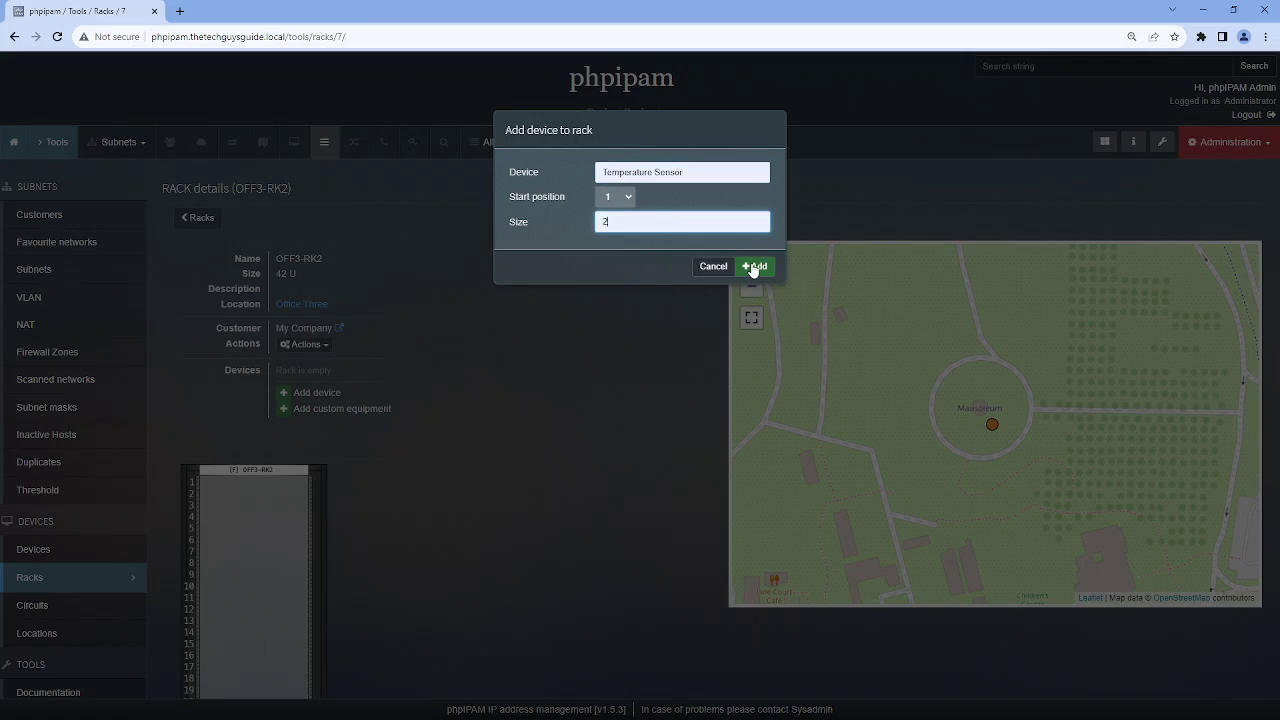
left_click(754, 266)
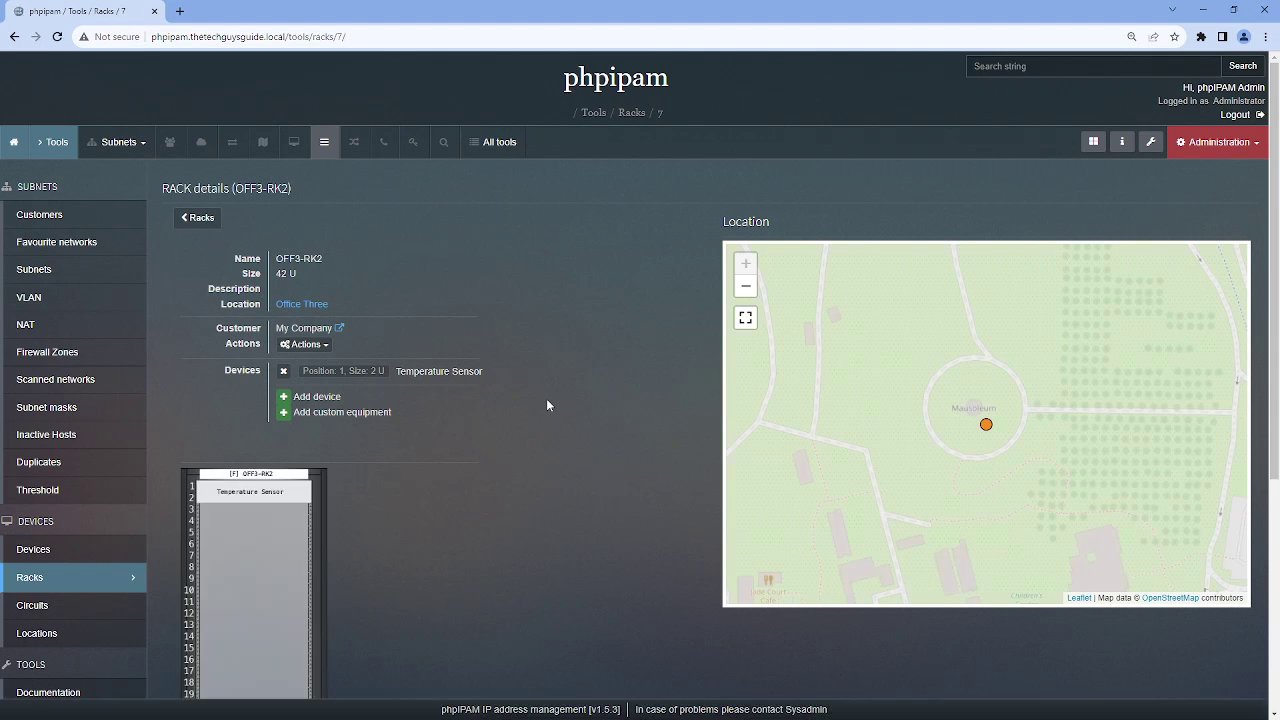
Examine the full drawing of rack OFF3-RK2, including the placement of the Temperature Sensor
scroll(530, 405, "down", 4)
scroll(522, 405, "down", 1)
scroll(522, 405, "up", 1)
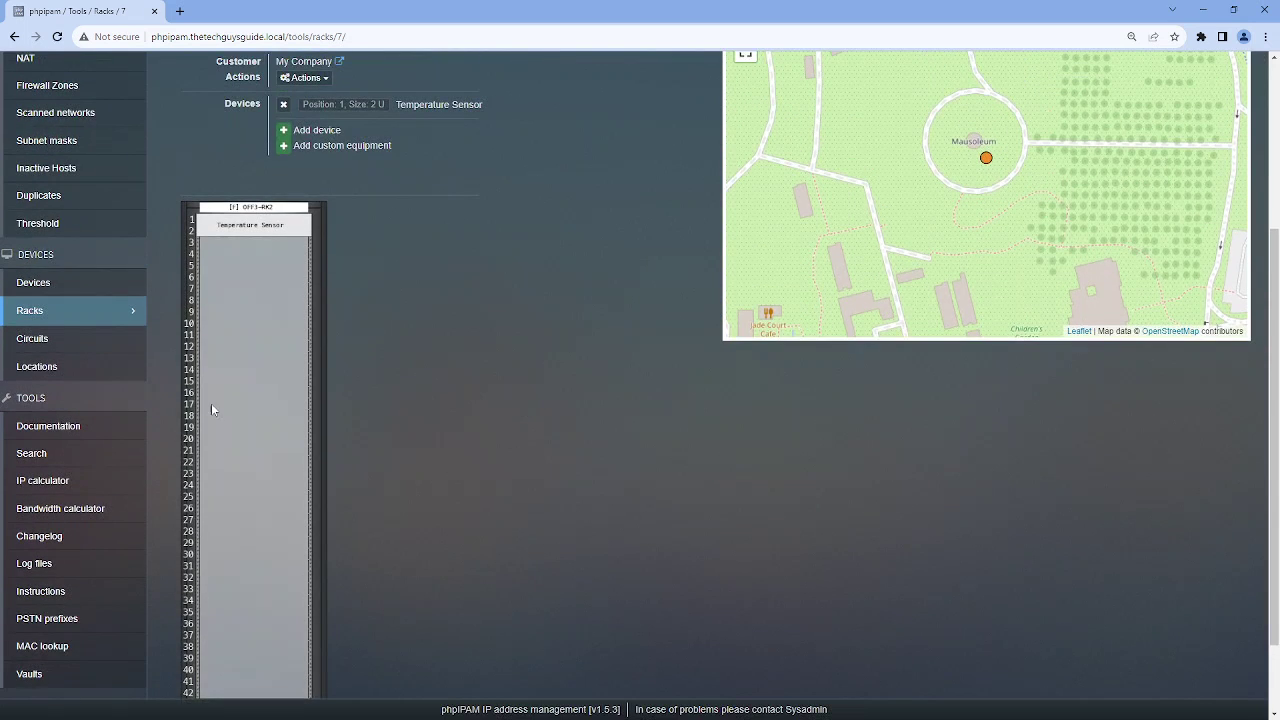
scroll(528, 473, "up", 4)
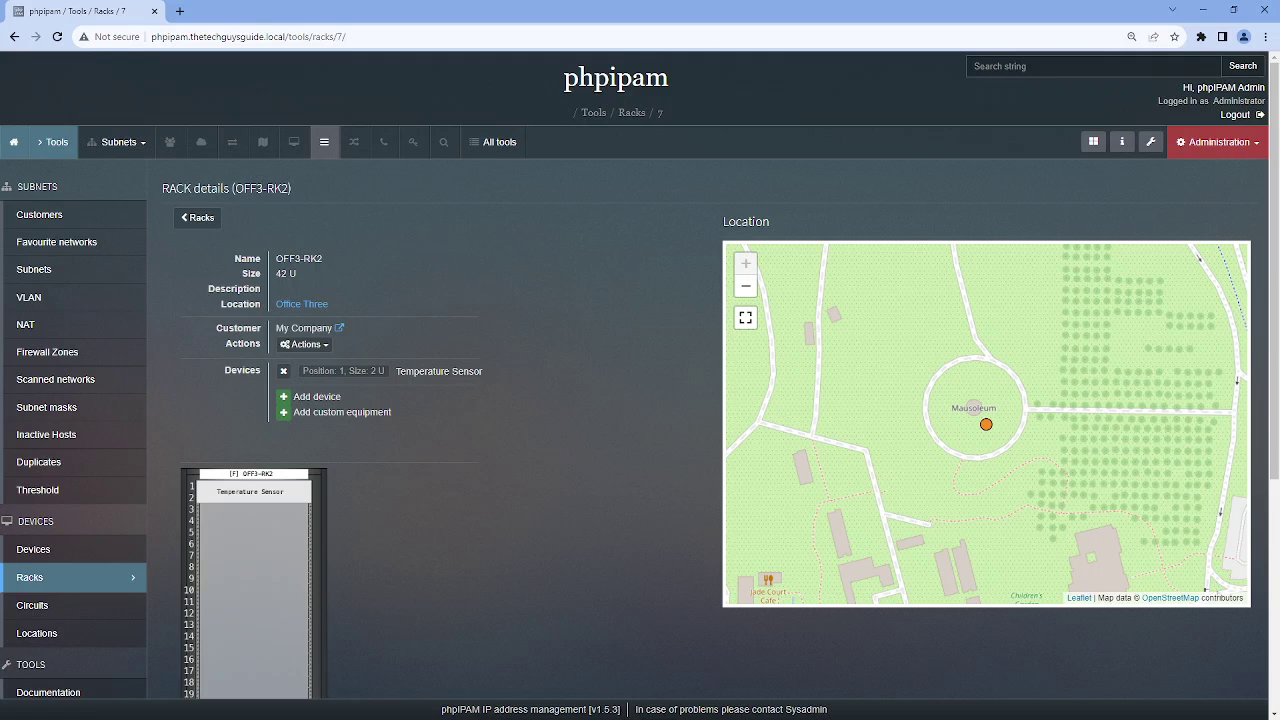
Open the details of the Office Three location and review the objects that belong to it
scroll(502, 537, "down", 2)
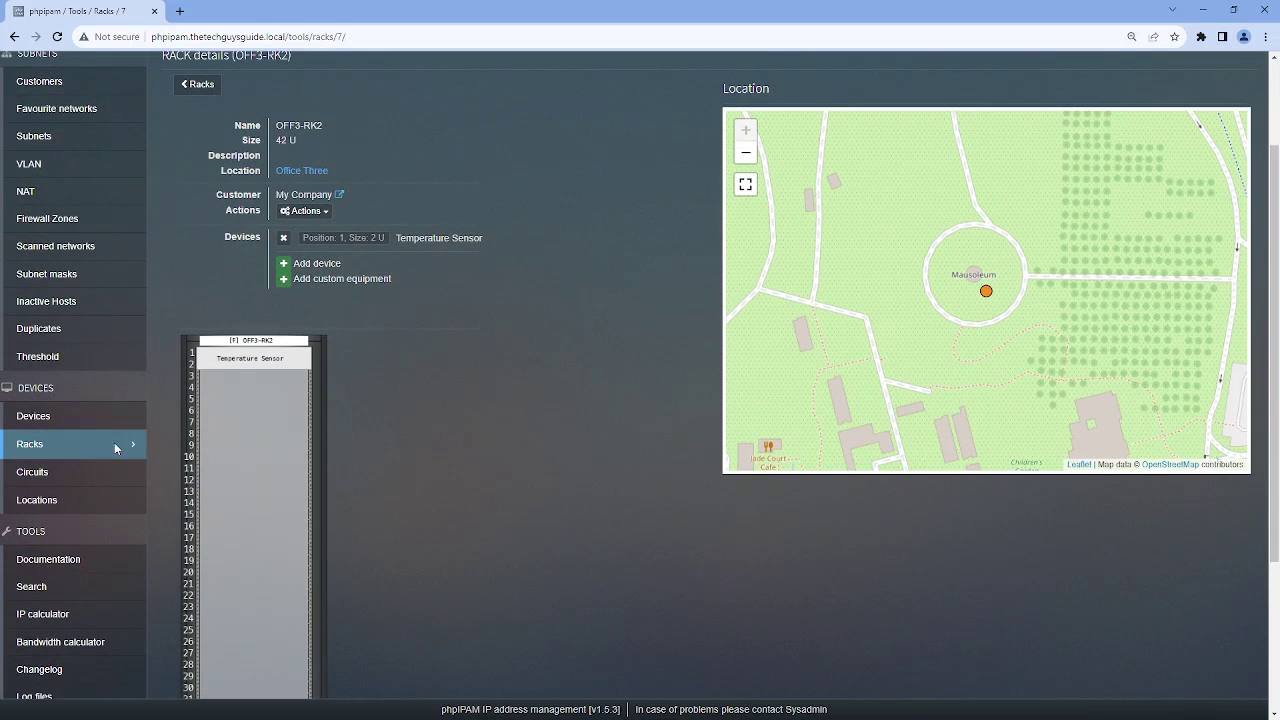
left_click(46, 502)
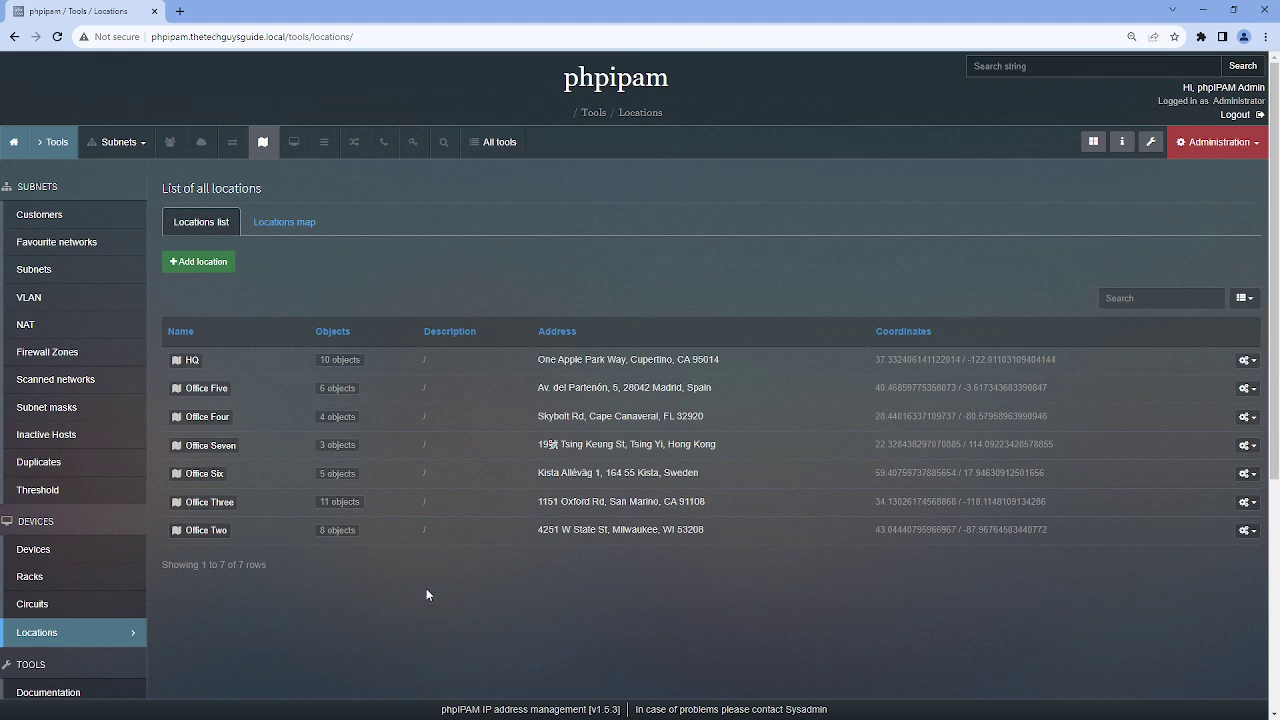
left_click(207, 504)
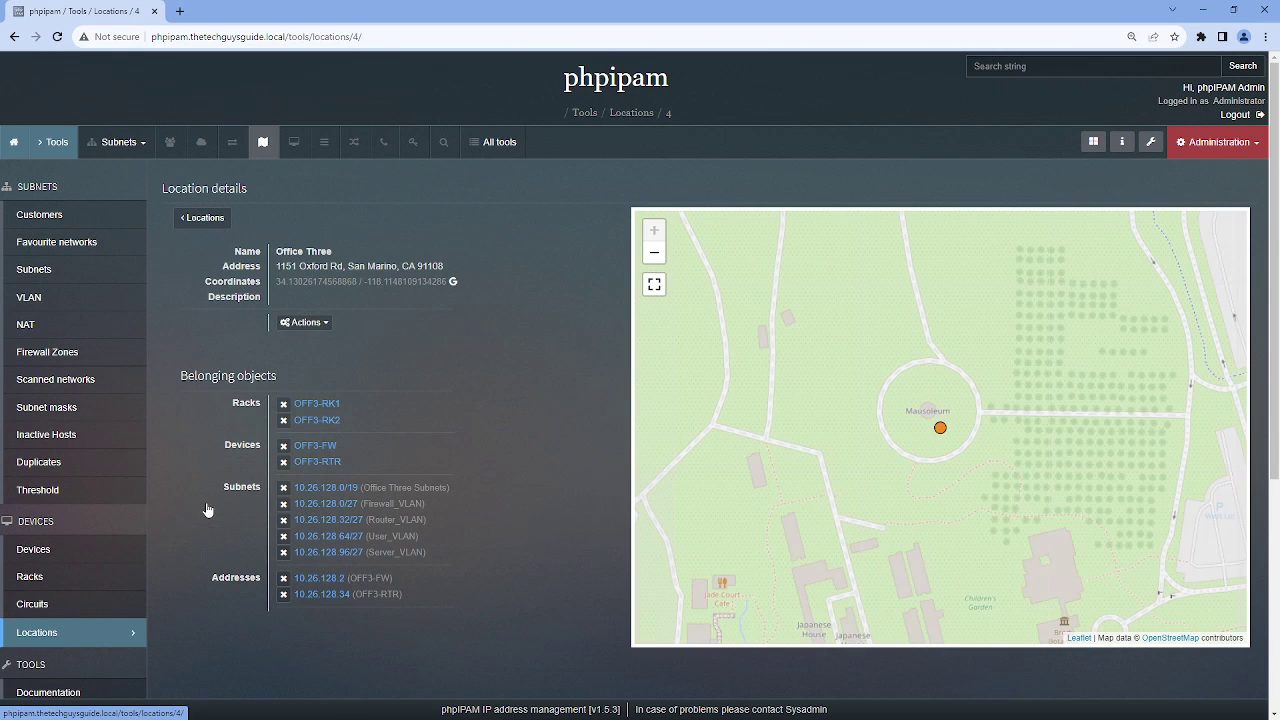
scroll(513, 391, "down", 2)
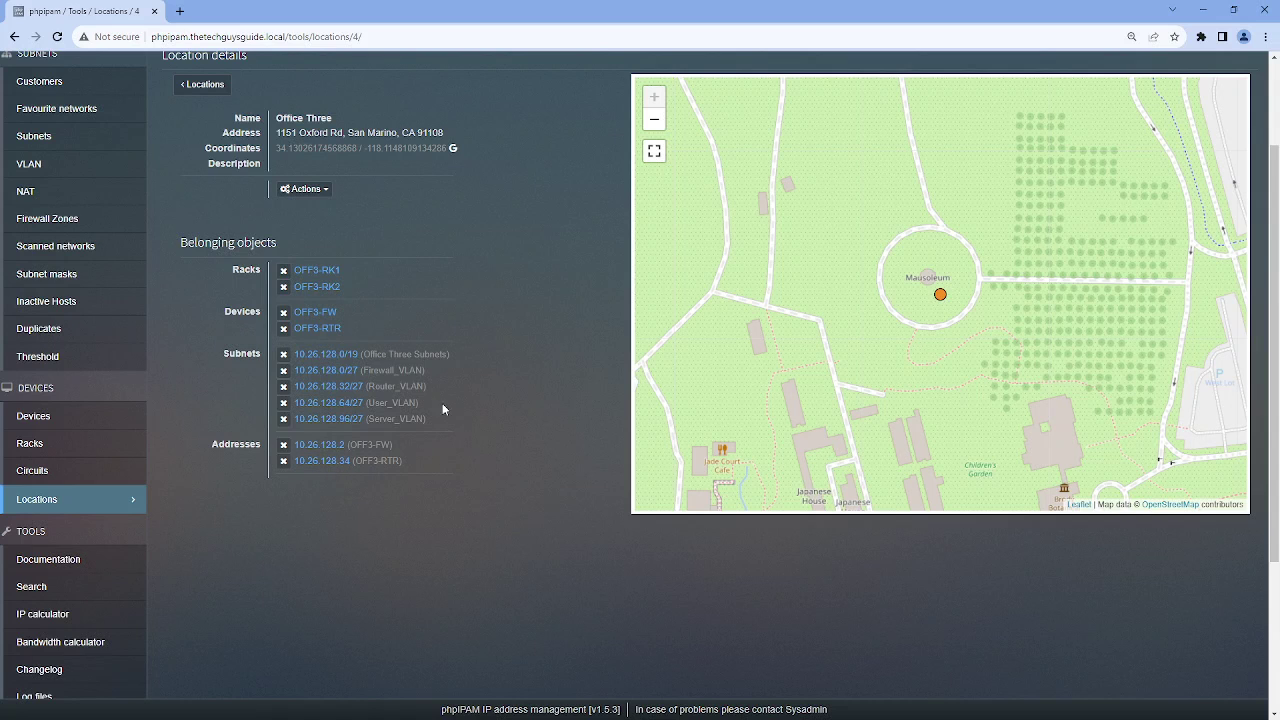
Open rack OFF3-RK1 from the Office Three location's objects and examine its front and back drawings
left_click(322, 272)
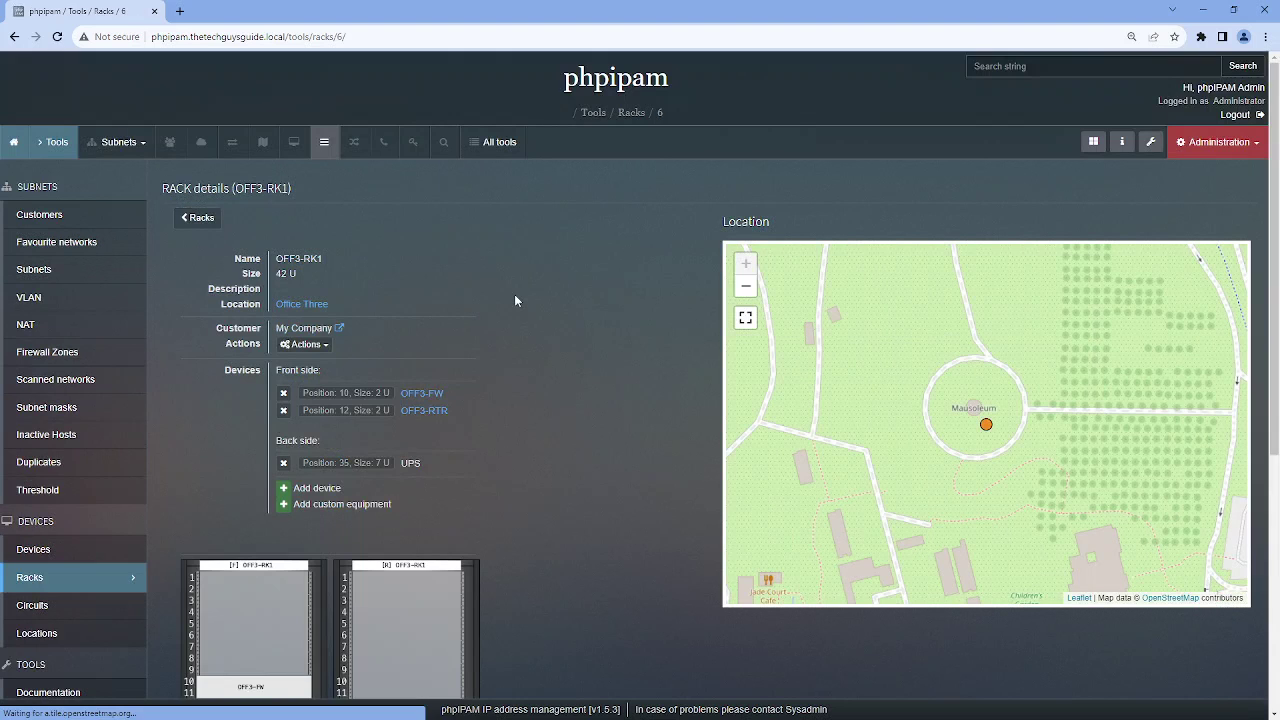
scroll(515, 300, "down", 4)
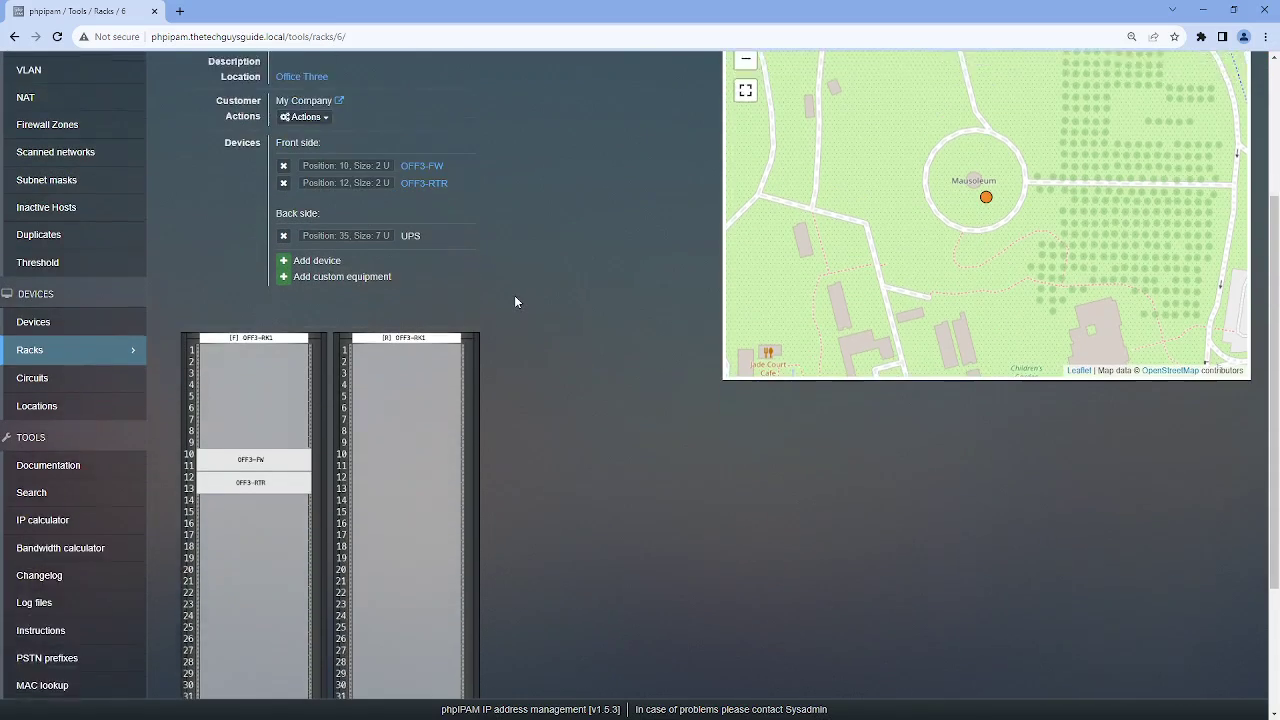
scroll(644, 369, "up", 4)
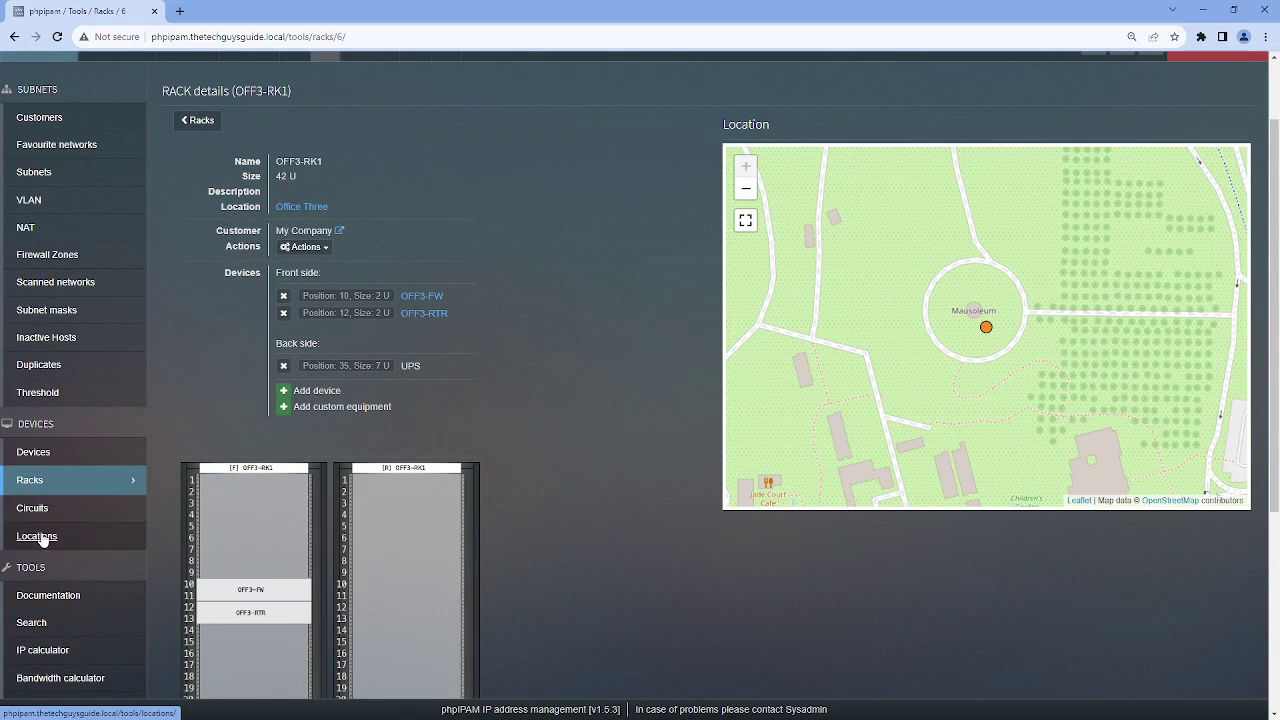
Return to the list of racks and view the popup drawings of OFF3-RK2 and OFF3-RK1, closing each one
left_click(40, 480)
scroll(504, 572, "down", 2)
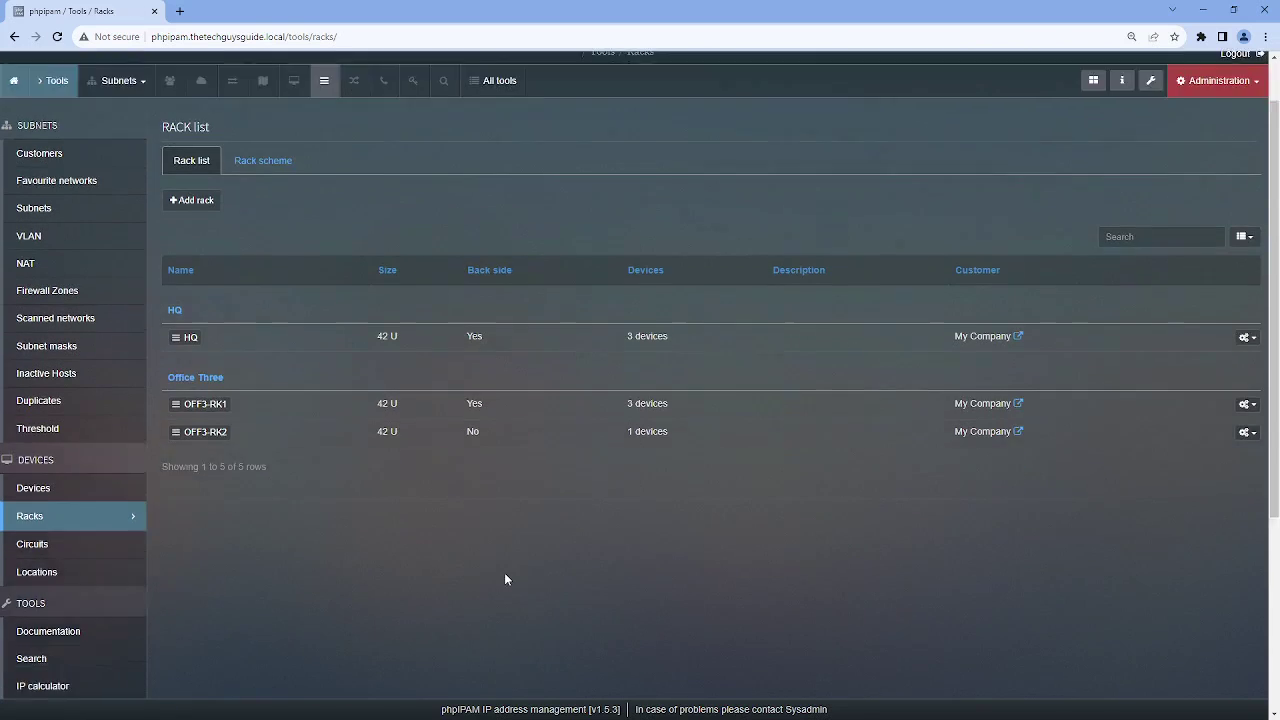
left_click(1247, 294)
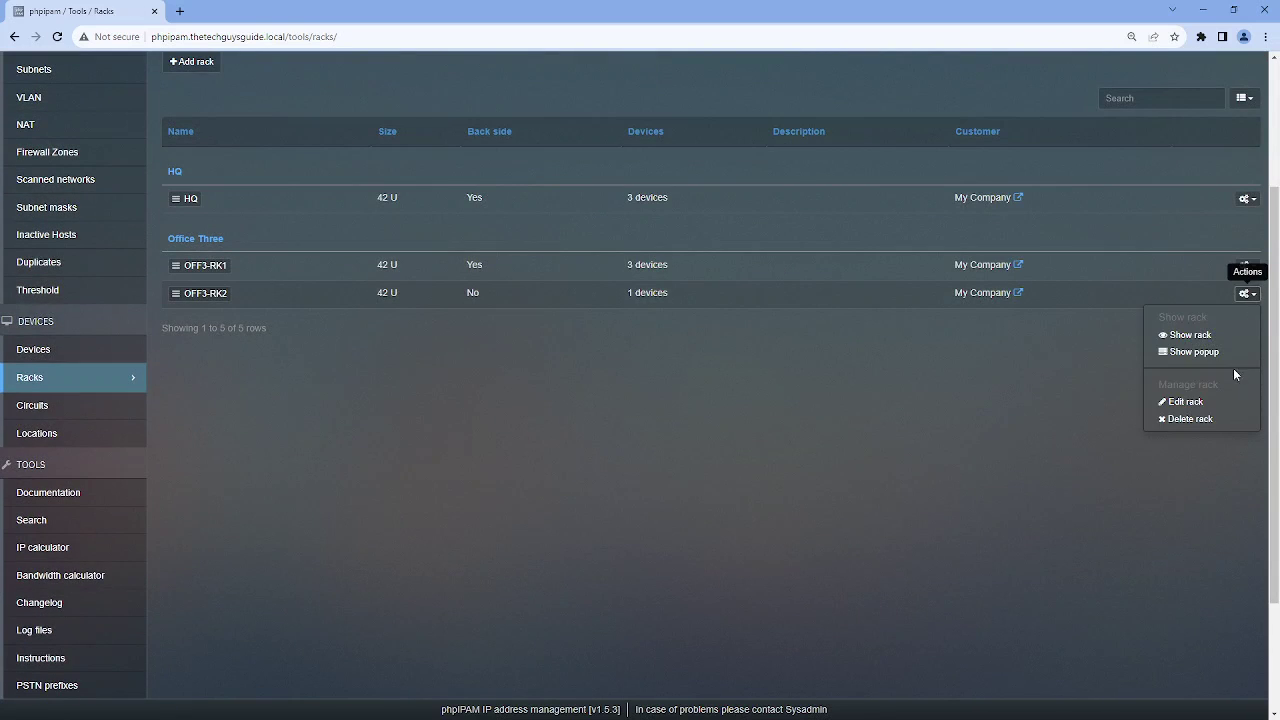
left_click(1212, 358)
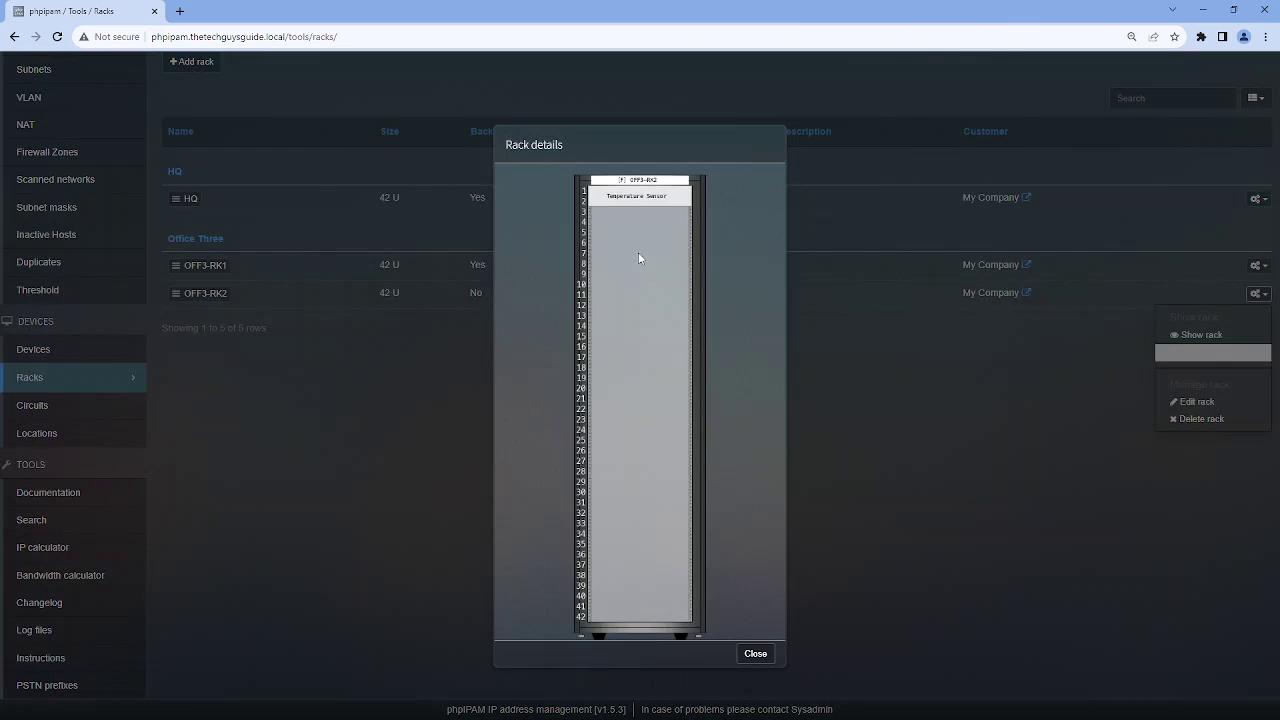
left_click(763, 654)
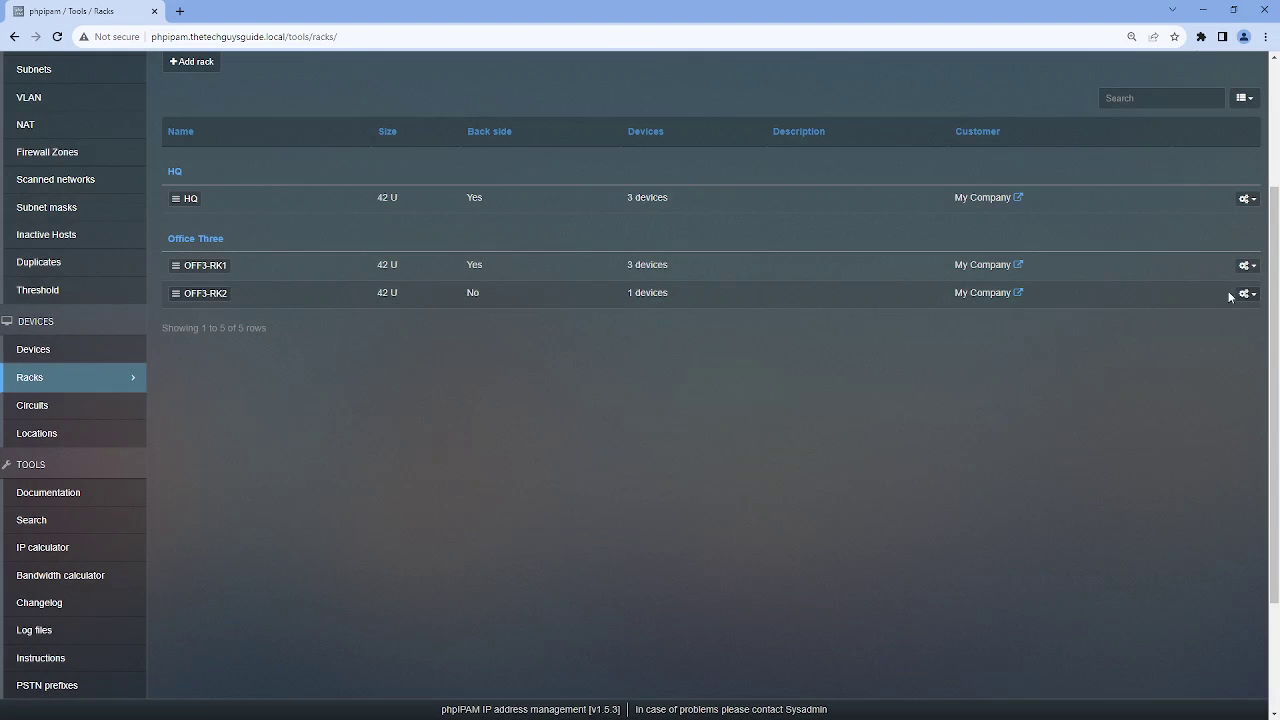
left_click(1250, 267)
left_click(1210, 323)
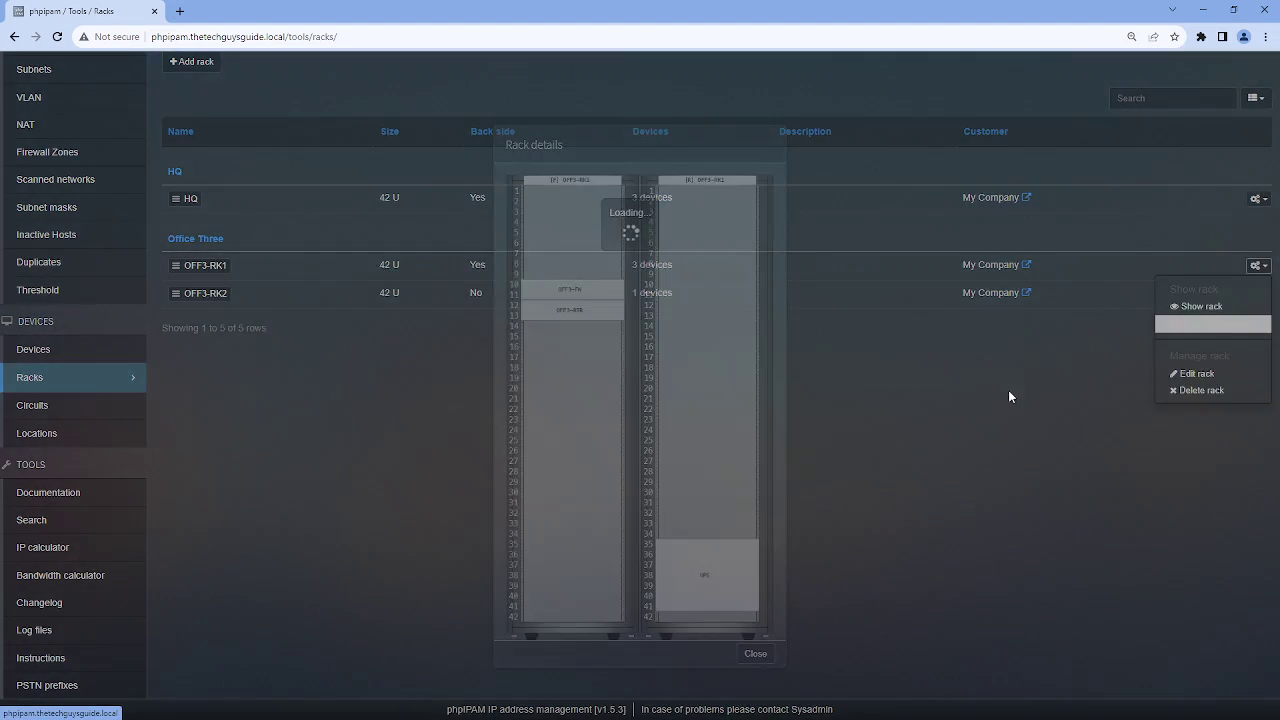
left_click(757, 654)
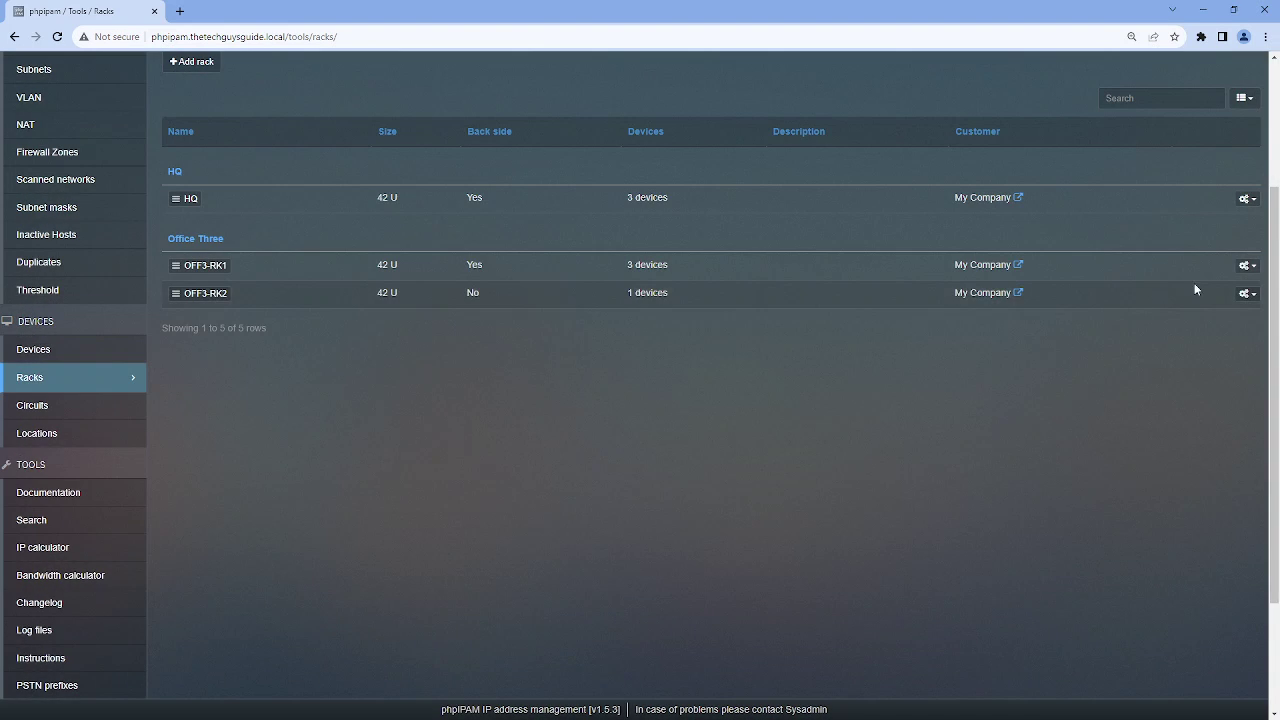
Open Office Three Subnets under My Company in the Company section and review its nested subnets
scroll(614, 420, "up", 2)
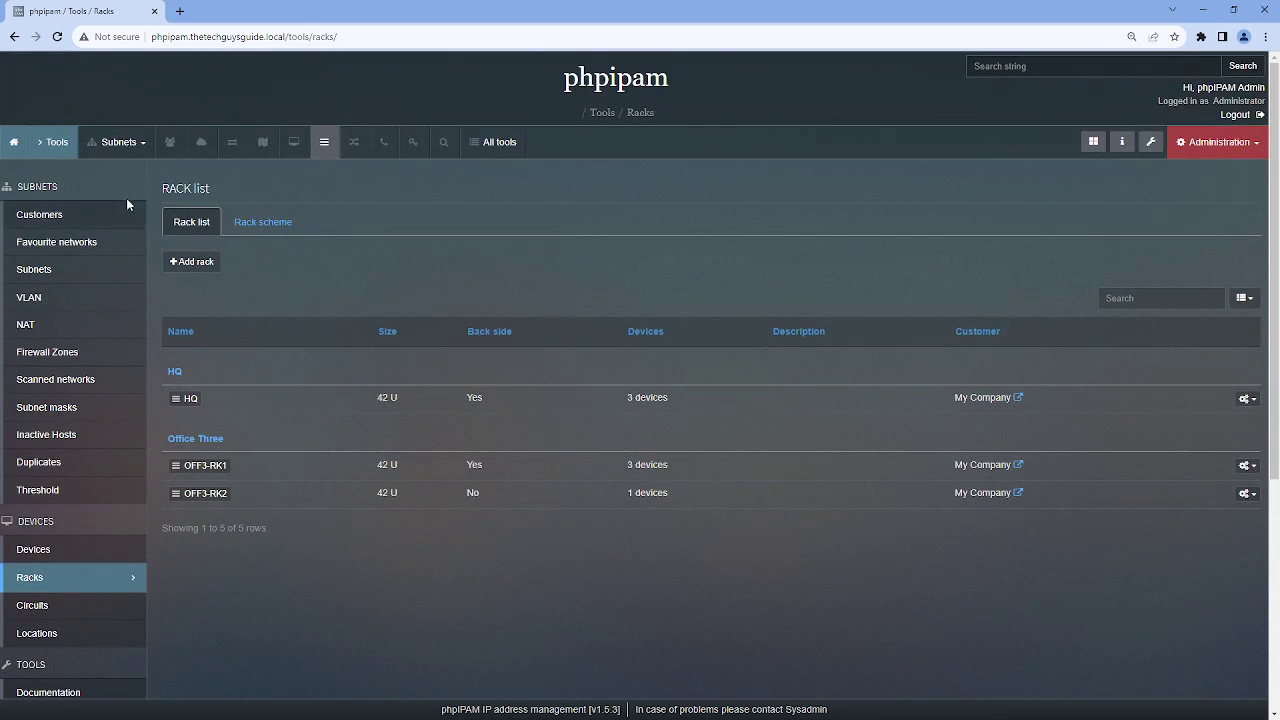
left_click(114, 145)
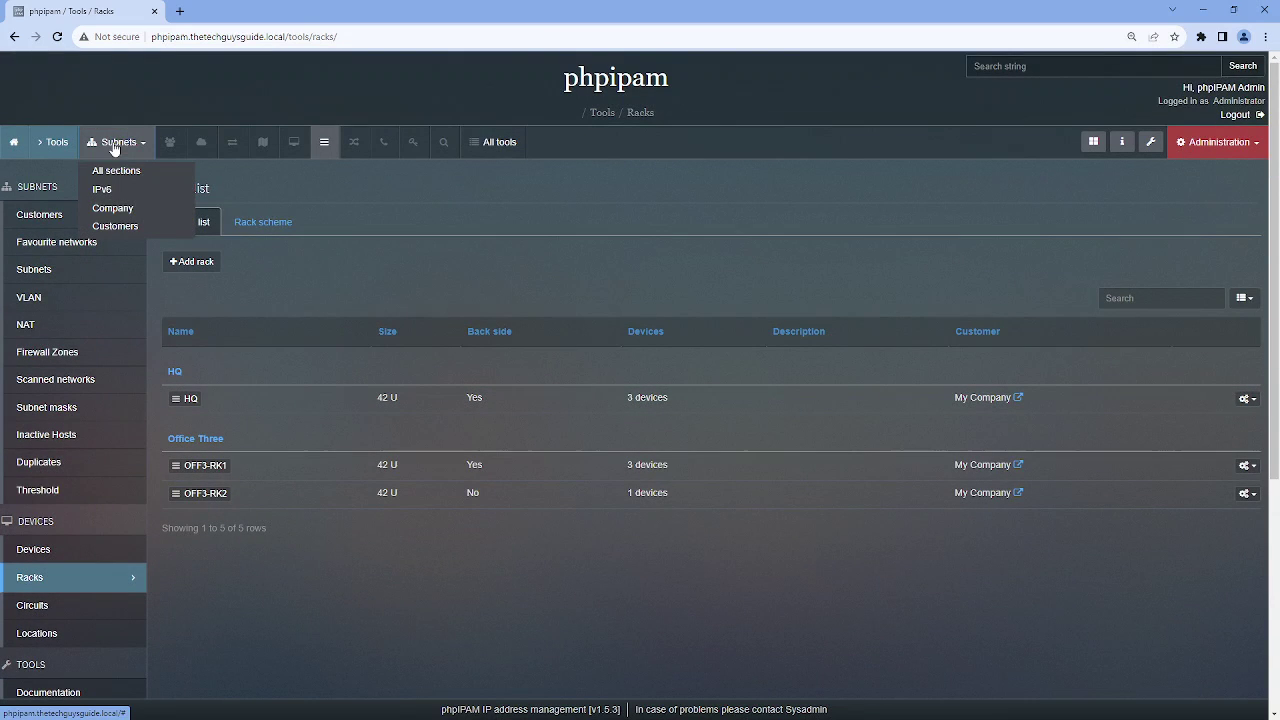
left_click(112, 207)
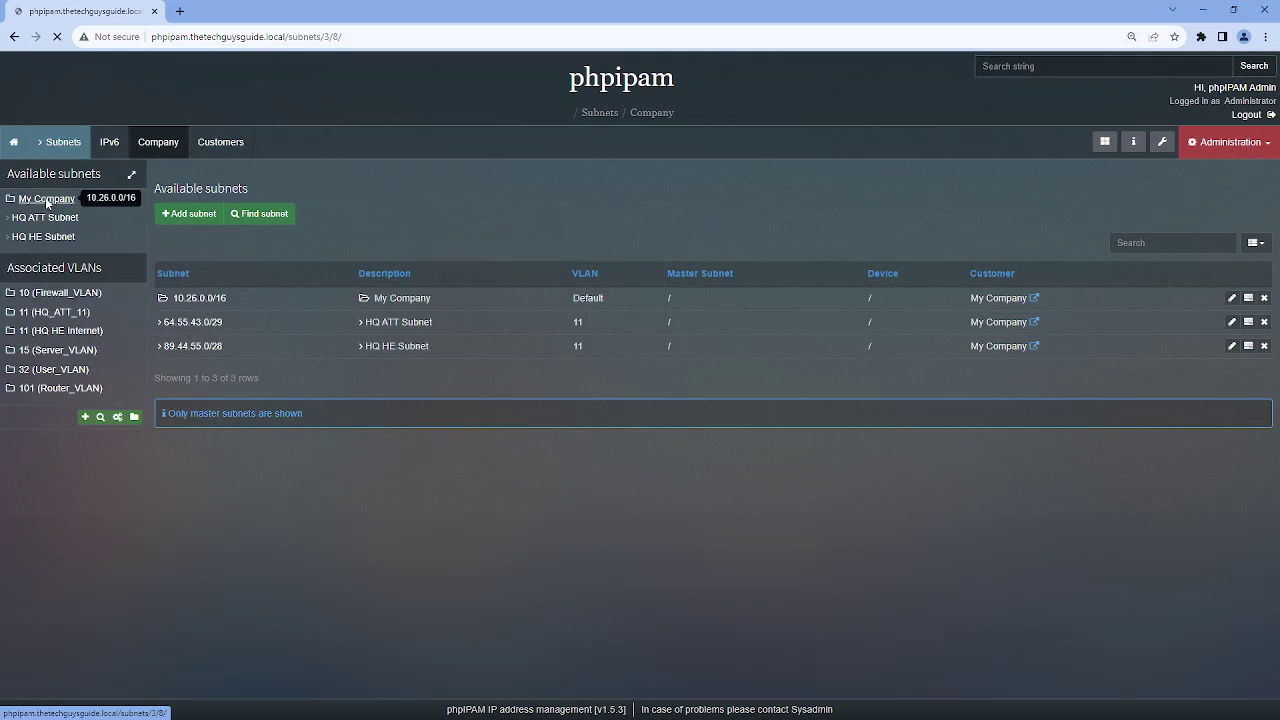
left_click(45, 199)
left_click(80, 311)
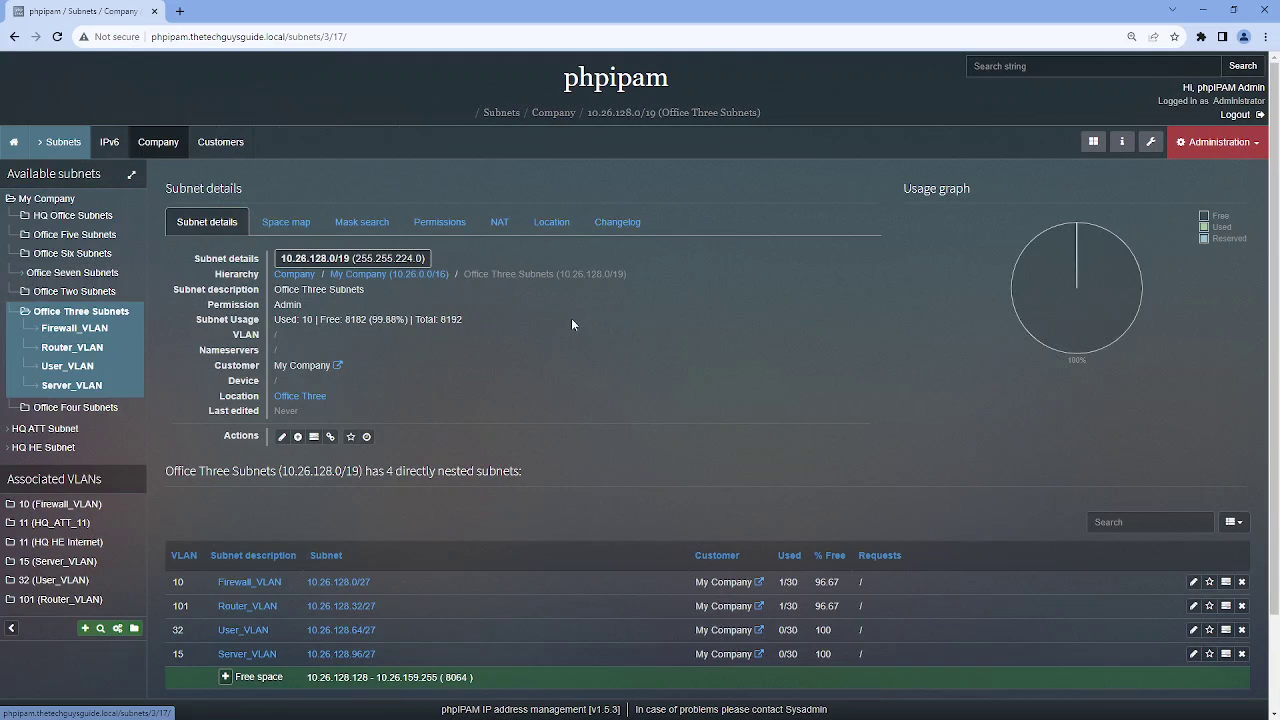
scroll(586, 301, "down", 1)
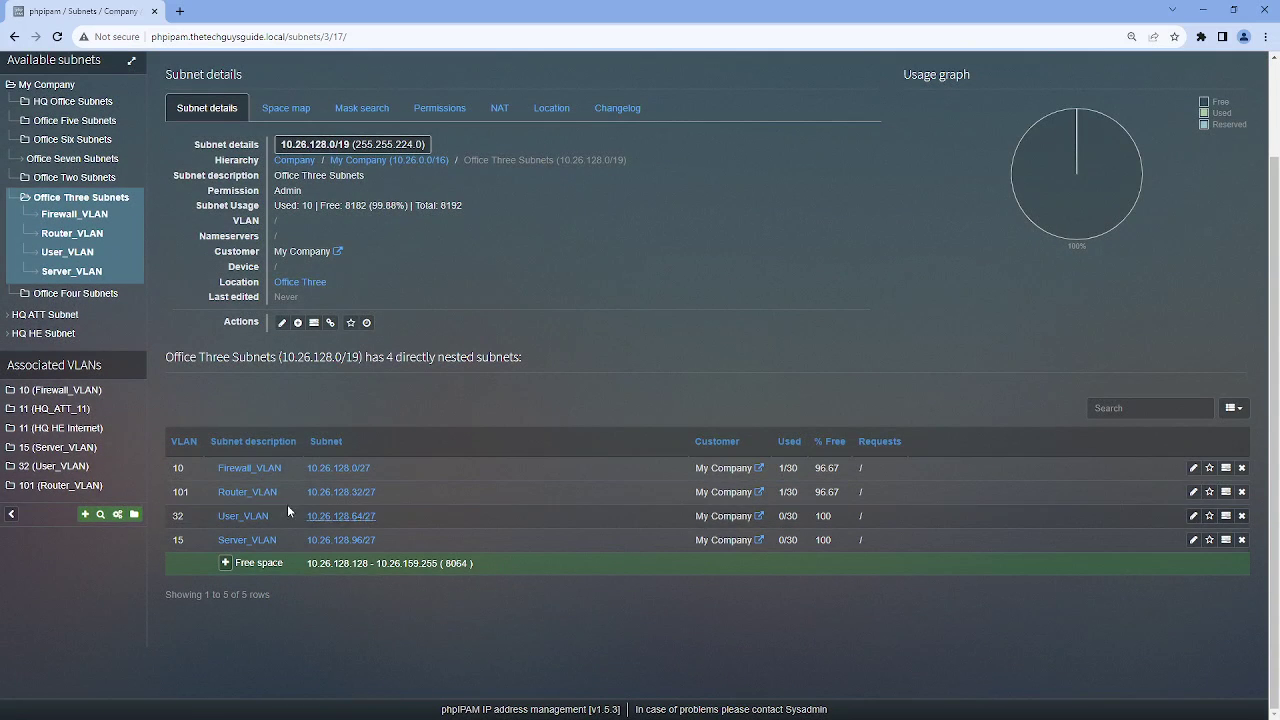
Open the Firewall_VLAN subnet of Office Three and view the details and rack placement of its device OFF3-FW
left_click(251, 473)
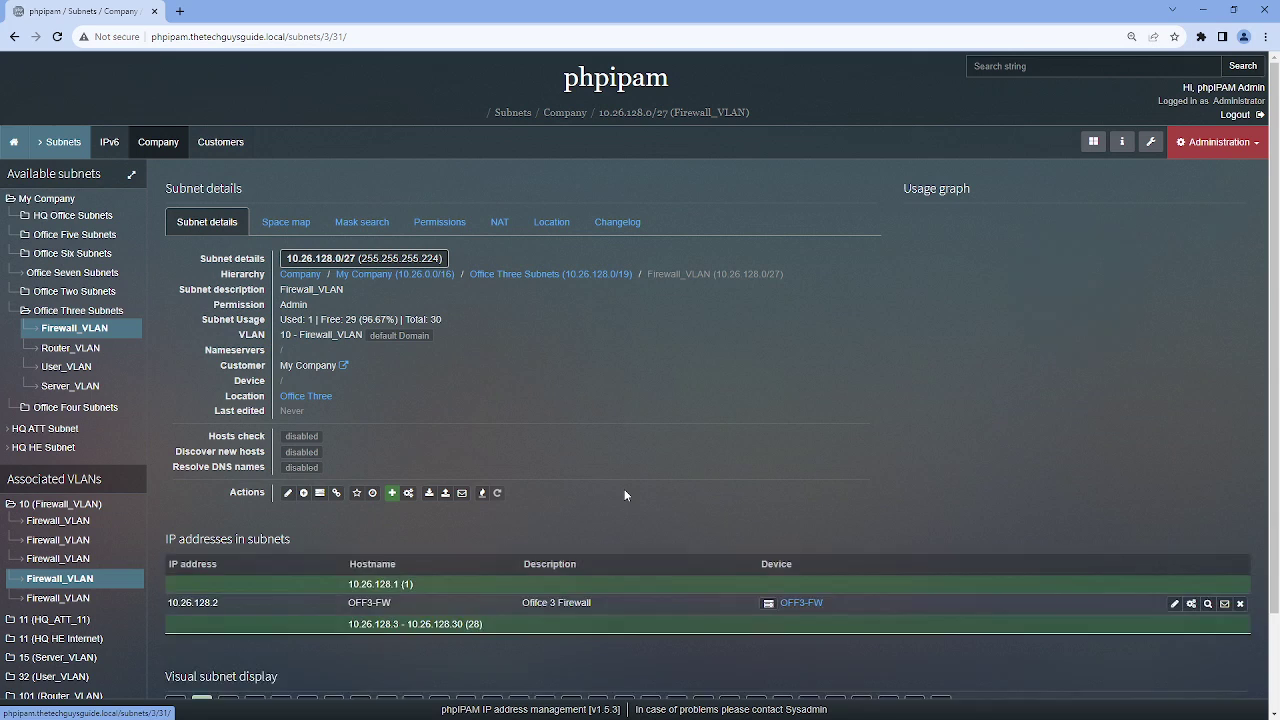
scroll(623, 489, "down", 2)
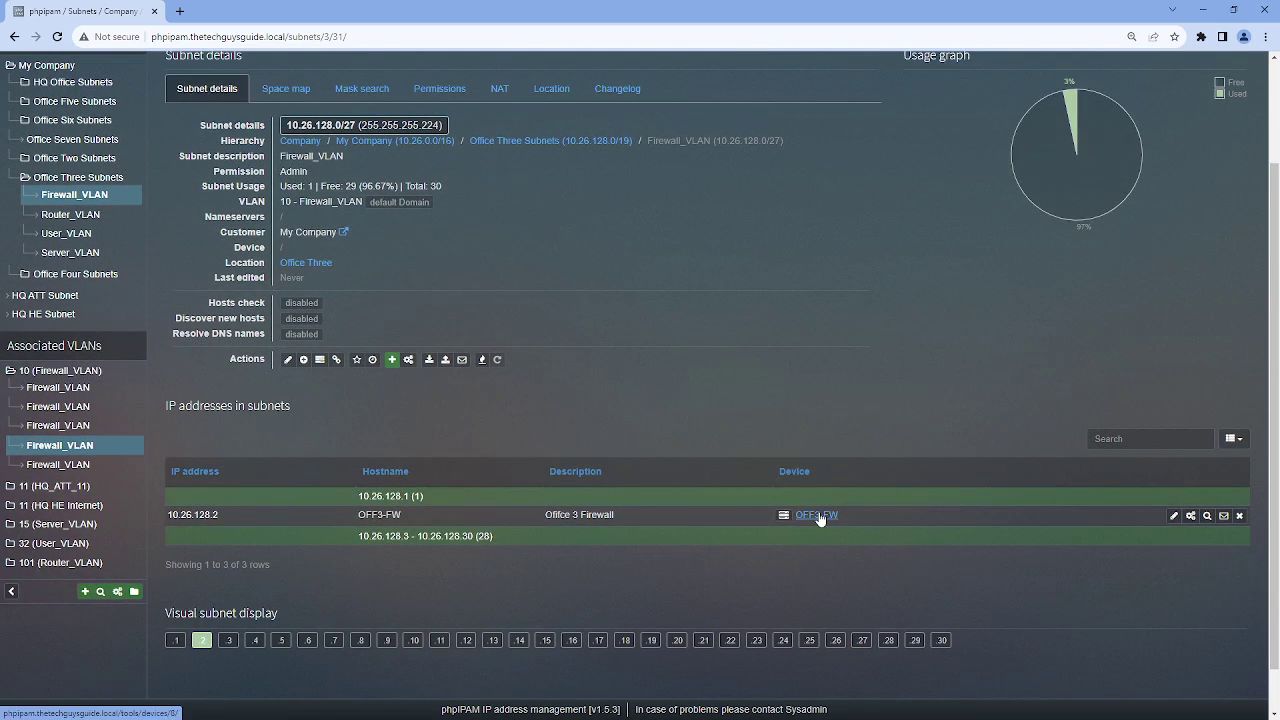
left_click(816, 515)
scroll(815, 517, "down", 3)
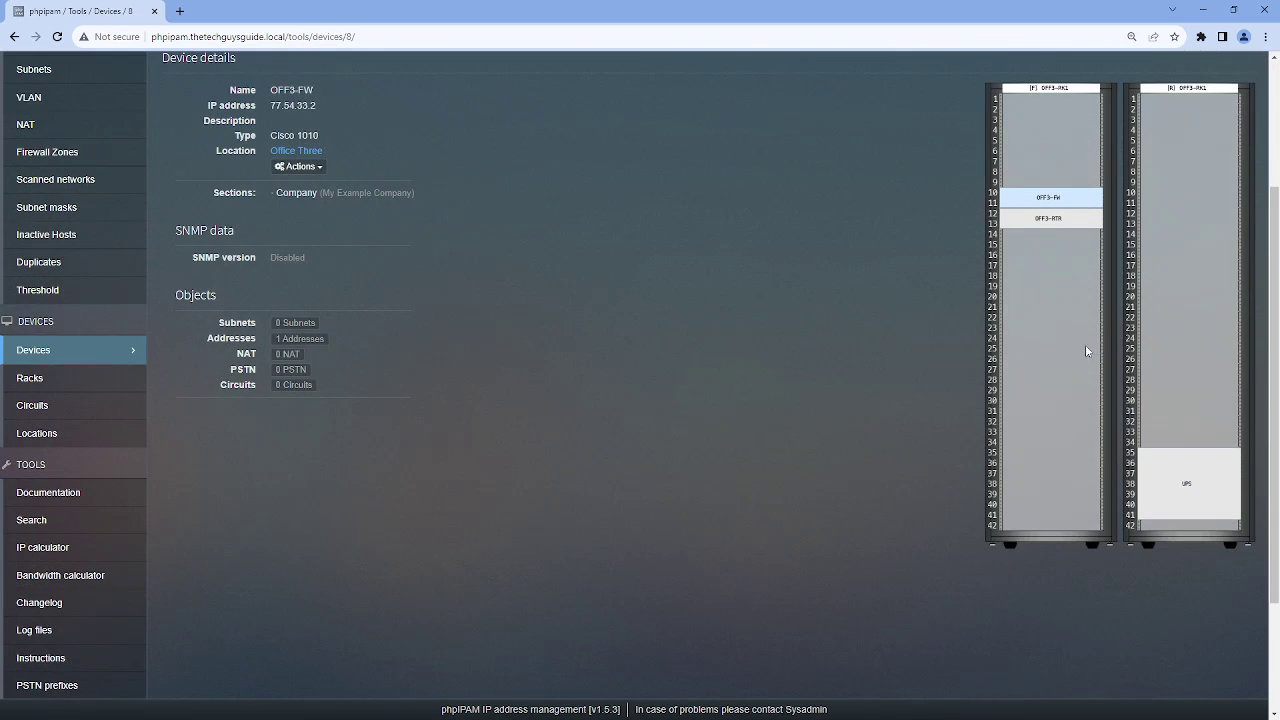
Leave the OFF3-FW device details and return to the list of racks
scroll(938, 353, "up", 3)
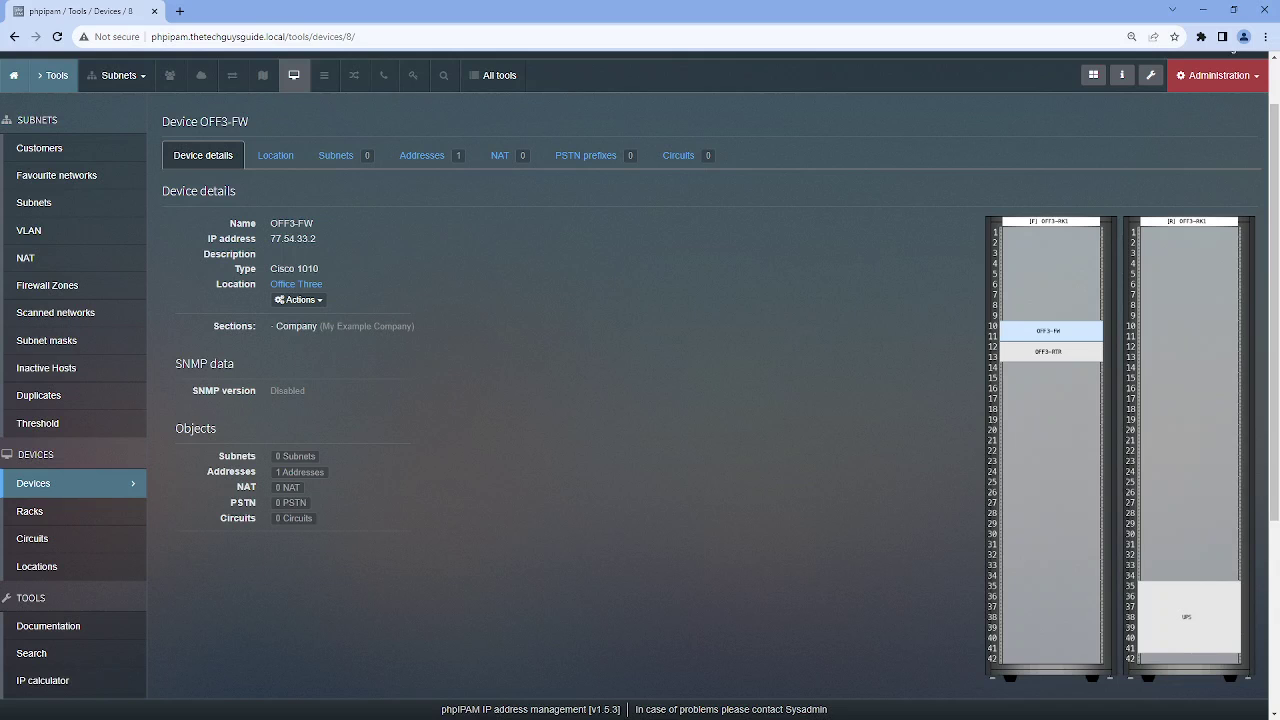
left_click(30, 511)
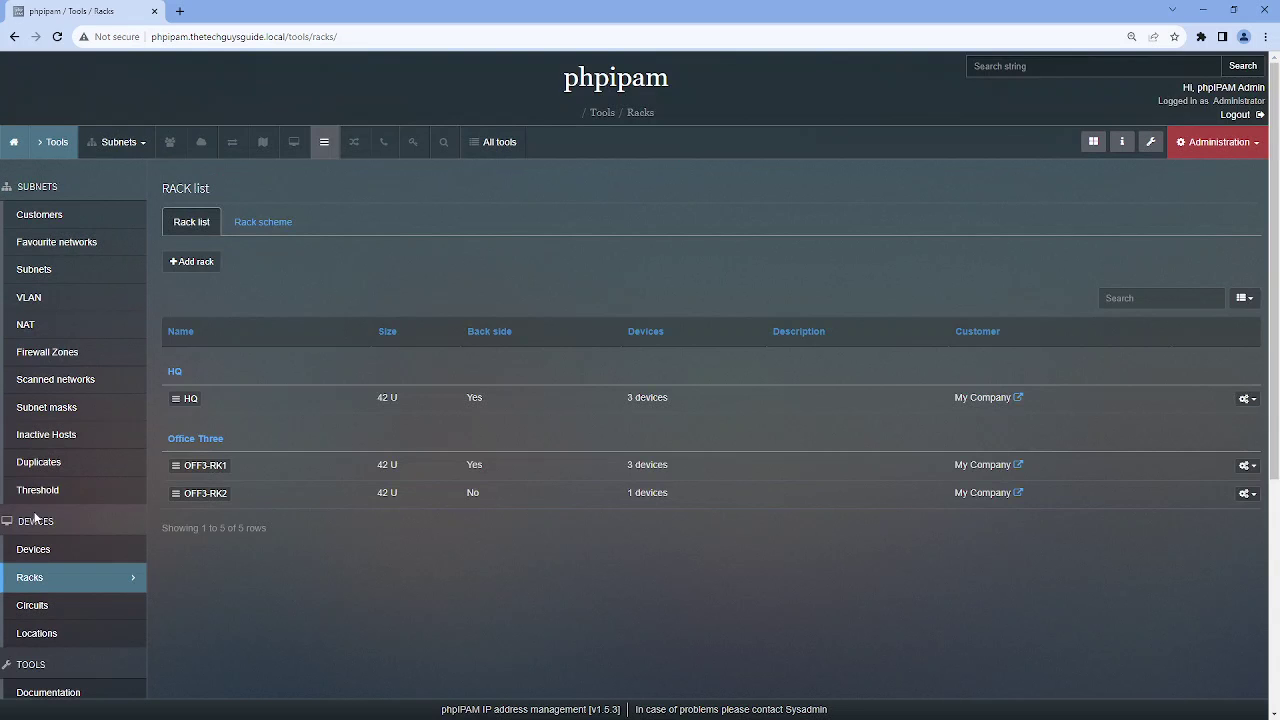
scroll(465, 396, "down", 1)
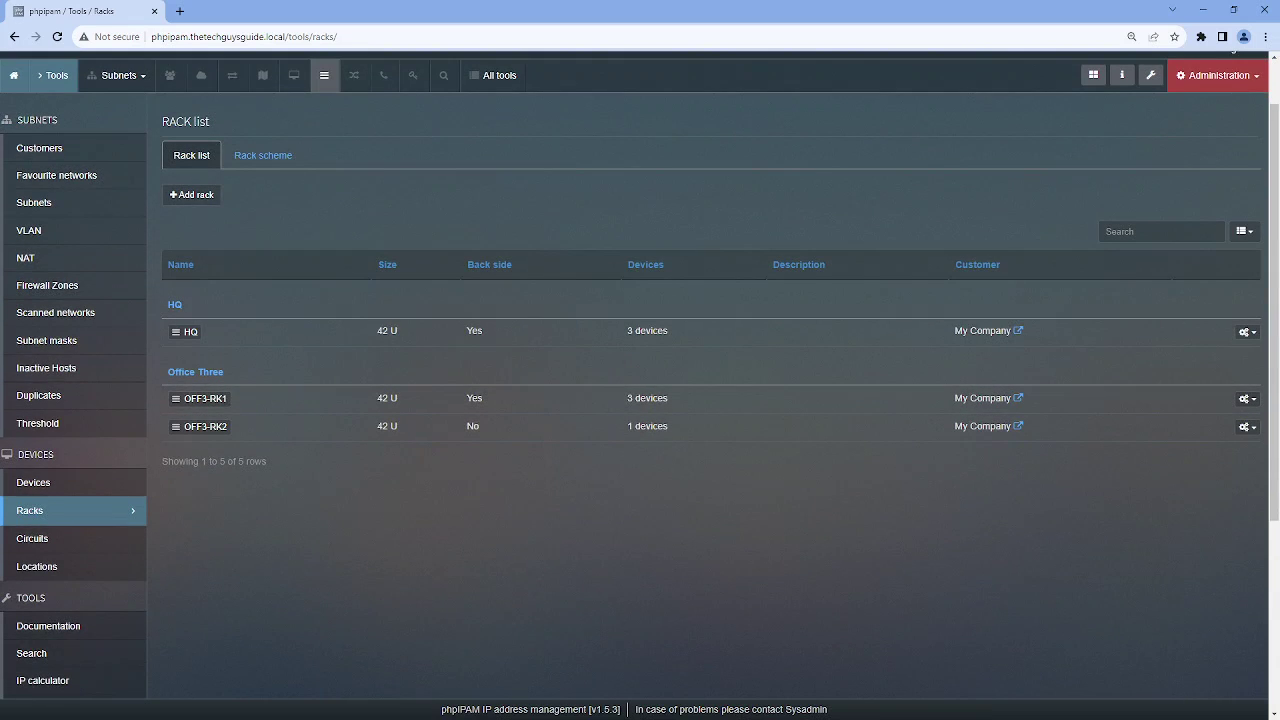